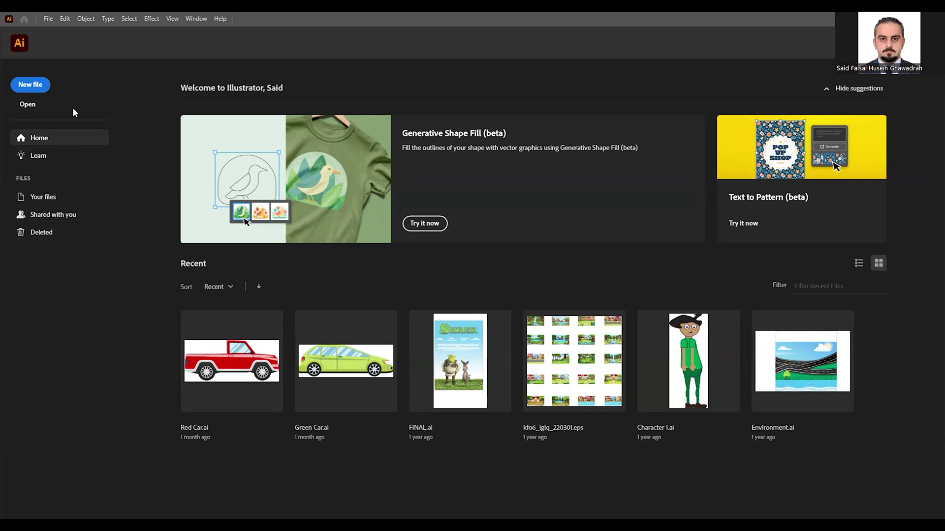
Step: Create a 1920 x 1080 px RGB document named "first pro" with raster effects set to High (300 ppi)
left_click(25, 88)
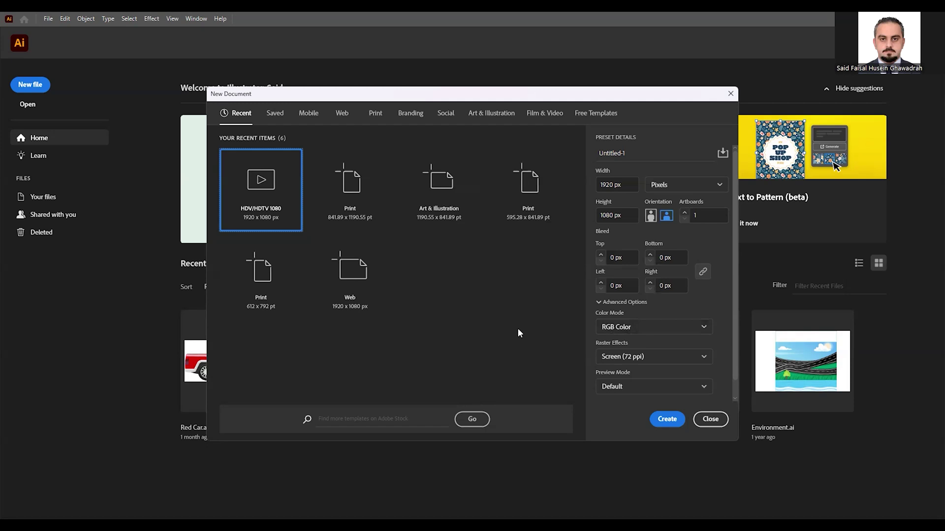
left_click(645, 328)
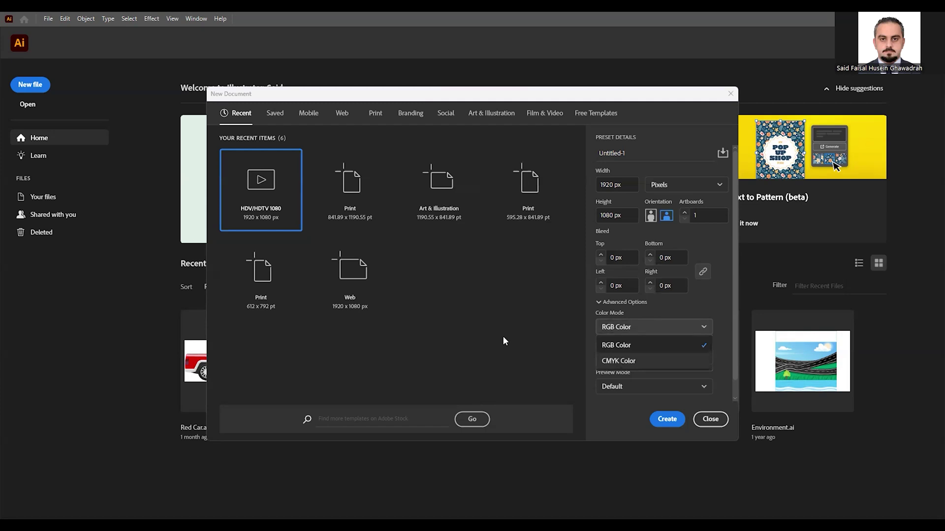
left_click(584, 316)
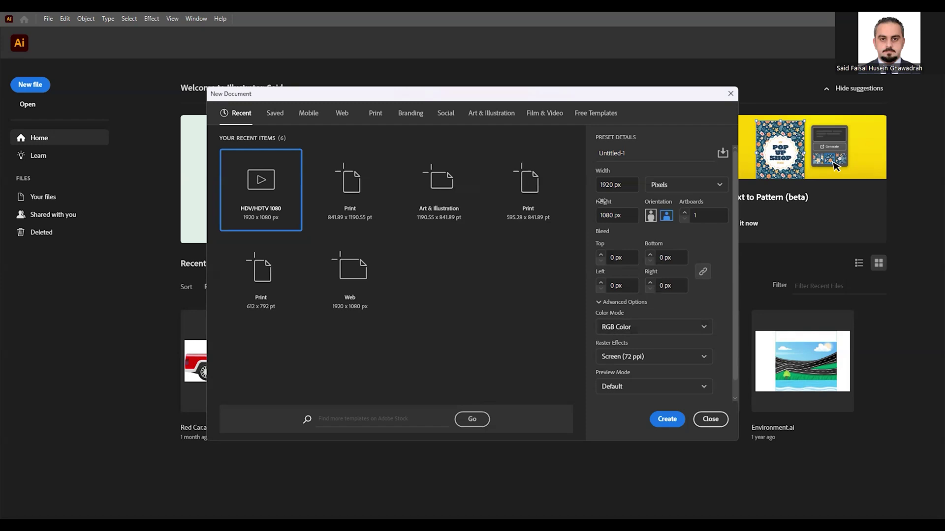
double_click(631, 153)
type("first pro")
left_click(649, 360)
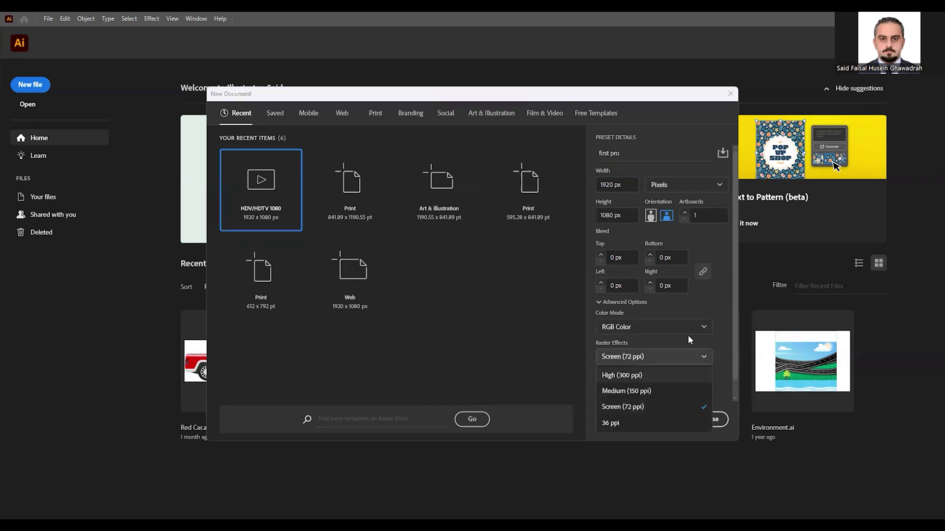
left_click(637, 375)
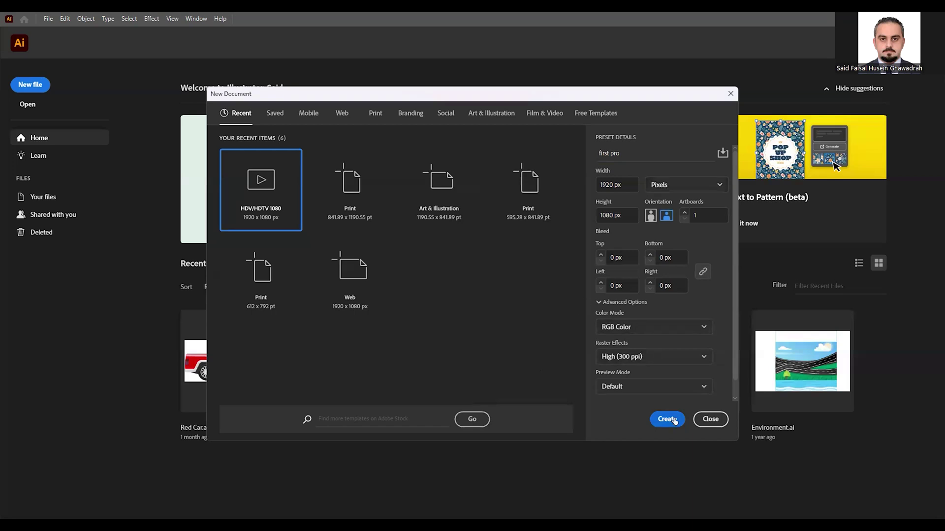
left_click(674, 419)
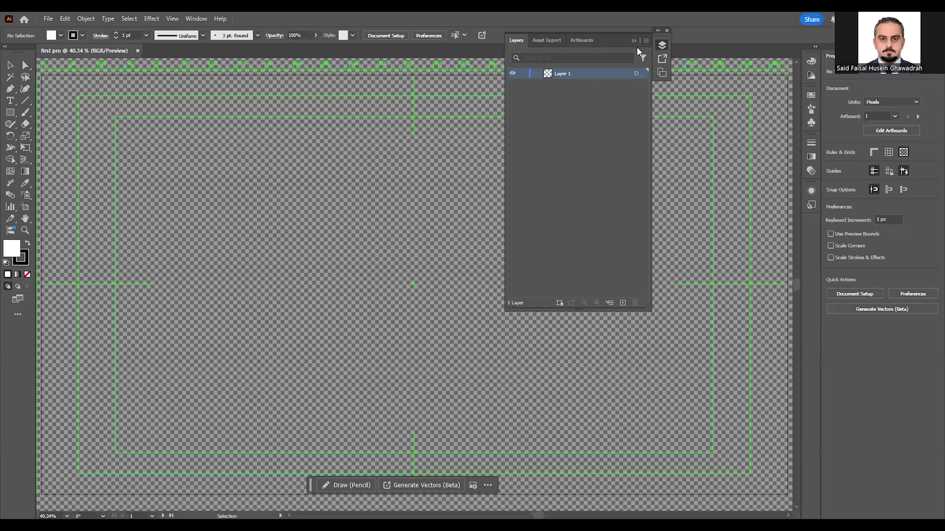
Step: Detach the floating Layers panel group and close it to clear the workspace
left_click_drag(624, 39, 640, 136)
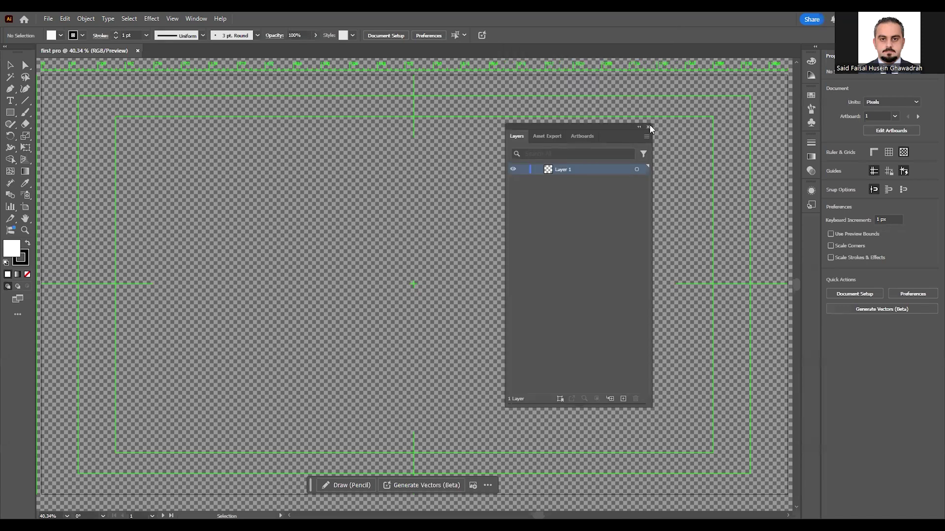
left_click(649, 127)
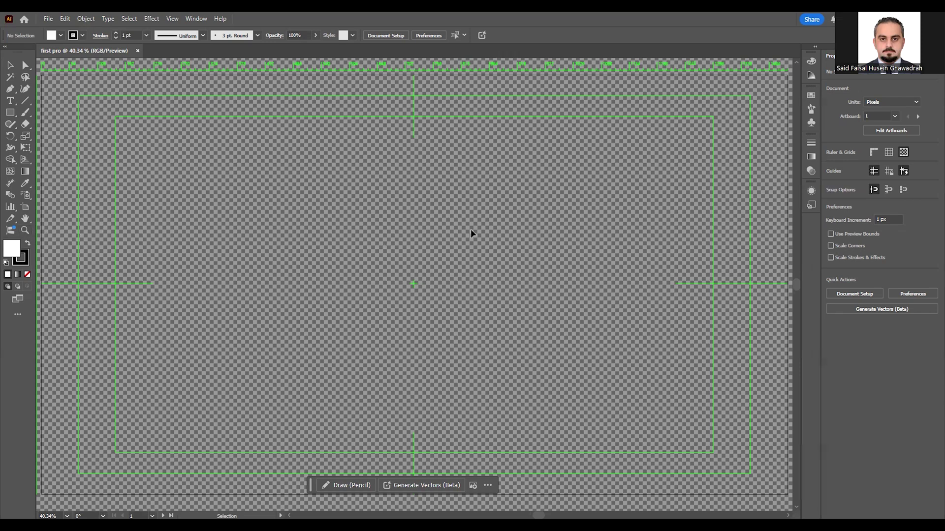
Step: Examine the artboard by zooming in and out, fitting it to the window and panning with the Hand tool
left_click(23, 234)
left_click_drag(300, 236, 234, 276)
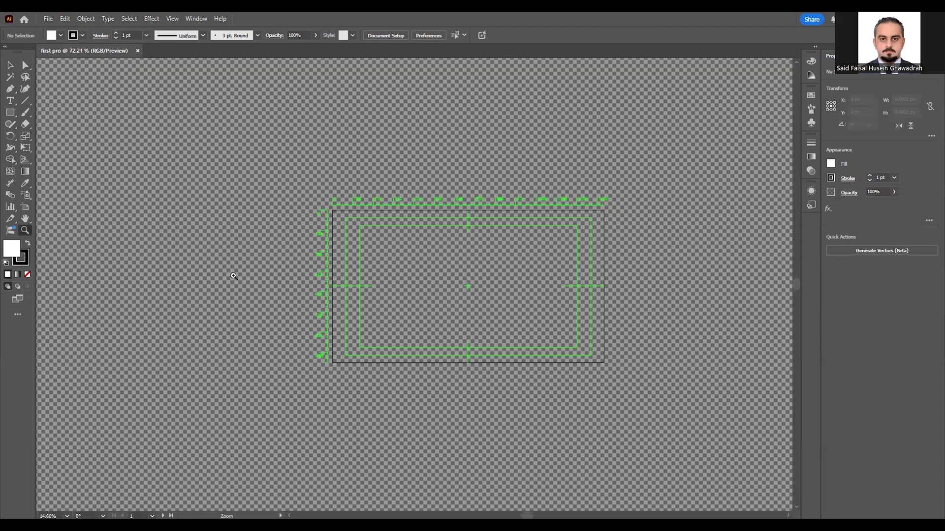
left_click_drag(363, 293, 437, 293)
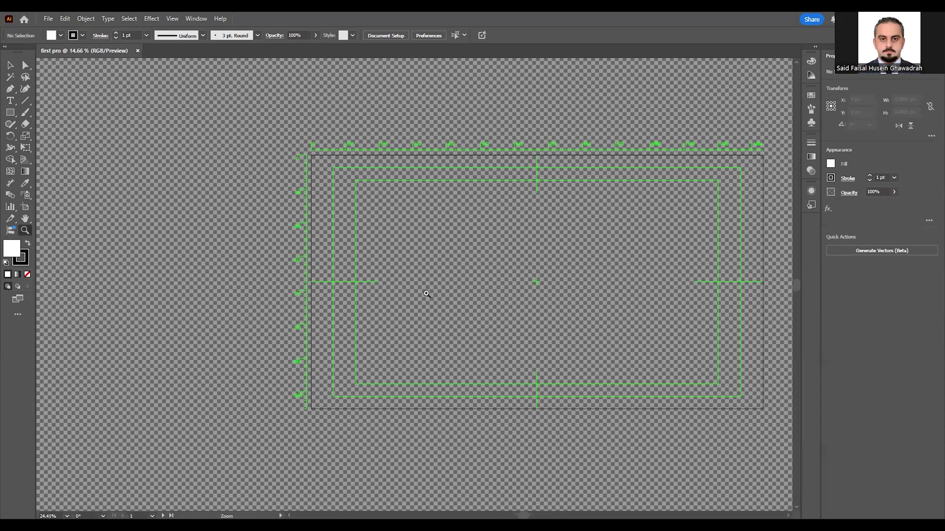
key("ctrl+0")
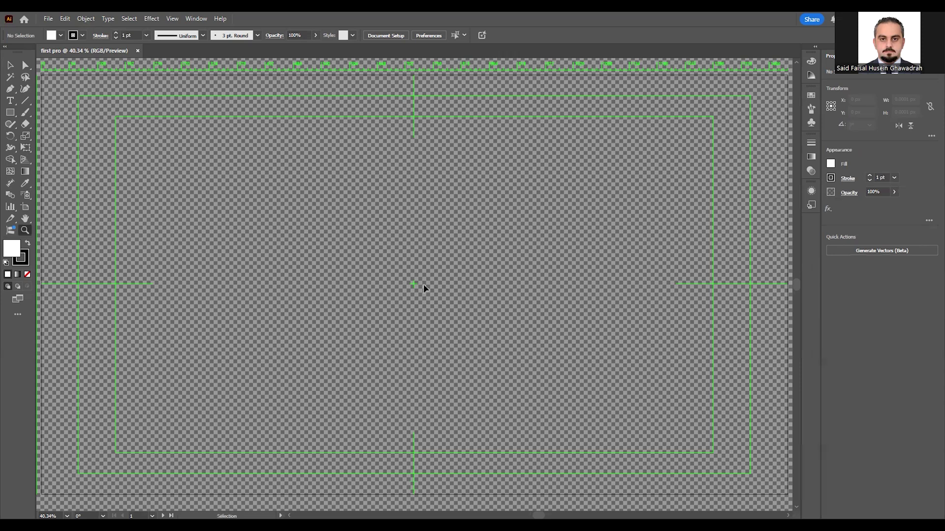
key("ctrl+minus")
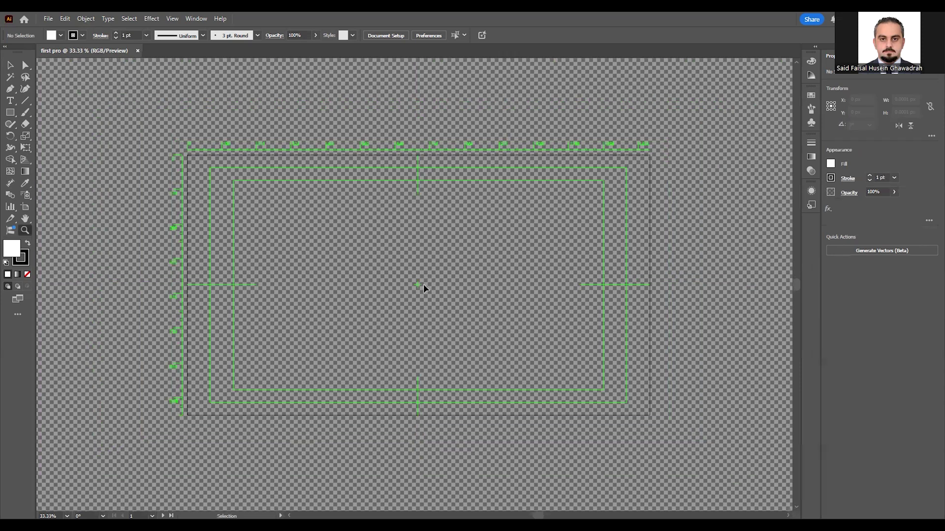
scroll(425, 289, "up", 1)
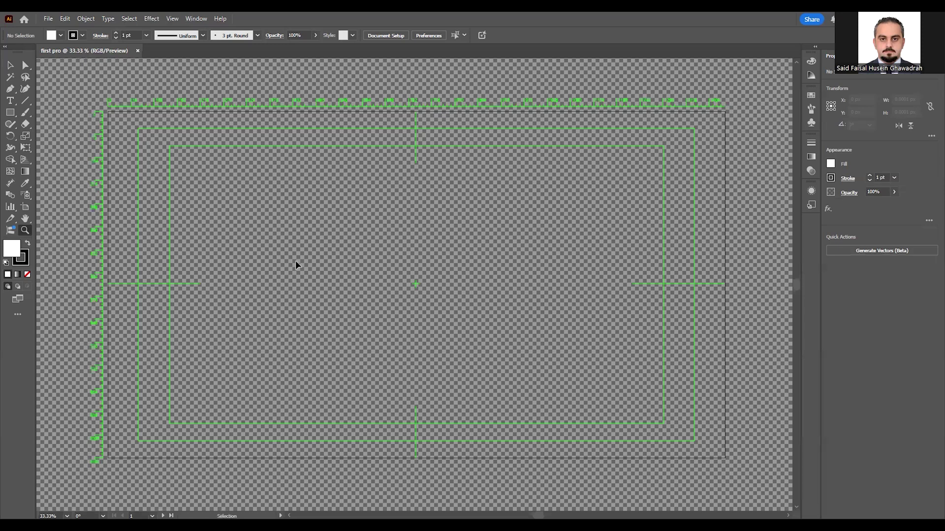
mouse_move(285, 257)
left_mouse_down()
mouse_move(306, 250)
mouse_move(319, 260)
mouse_move(297, 249)
left_mouse_up()
left_click(25, 221)
left_click_drag(319, 232, 250, 244)
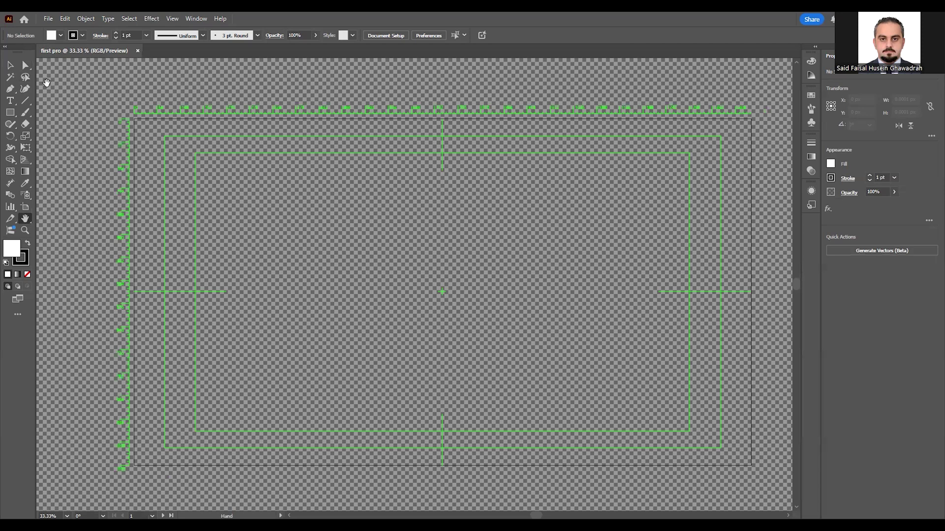
Step: Draw a square about 231 px wide in the upper-left part of the artboard and fill it with orange
left_click(12, 115)
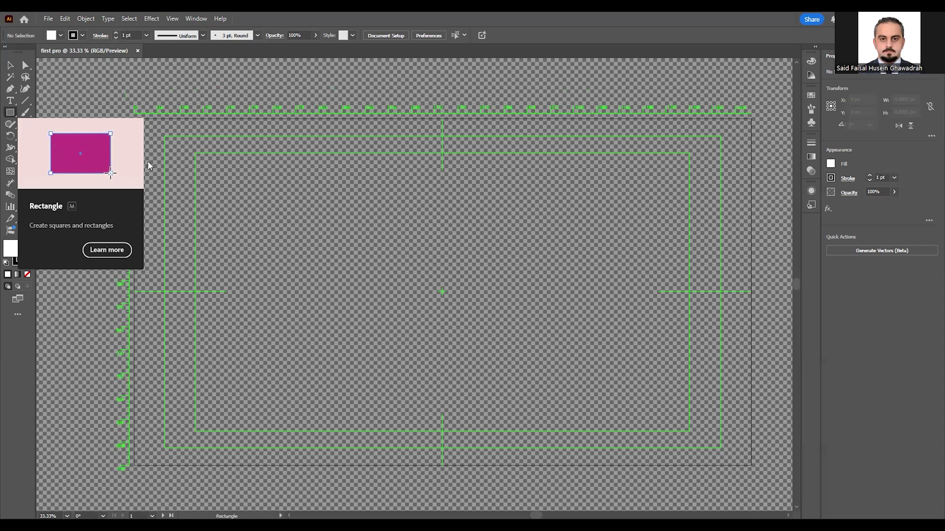
left_click_drag(256, 189, 330, 264)
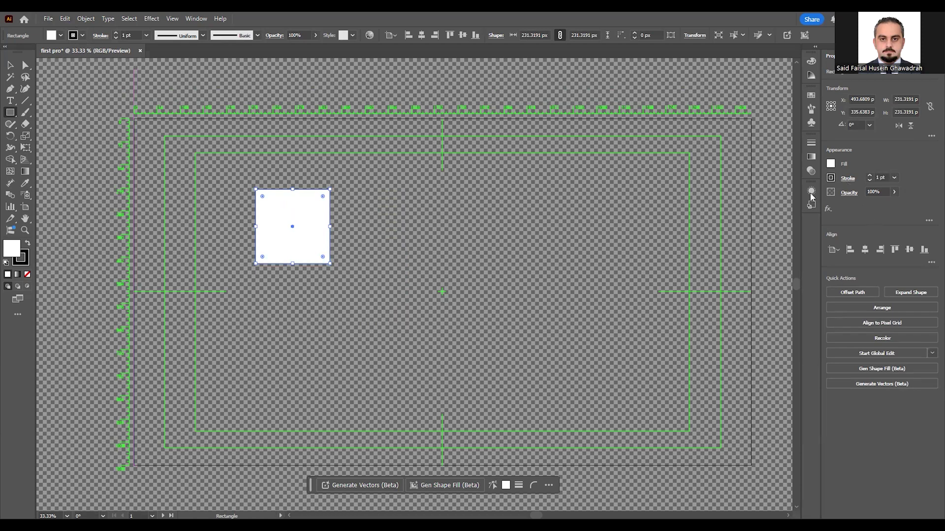
left_click(832, 164)
left_click(813, 198)
left_click(837, 184)
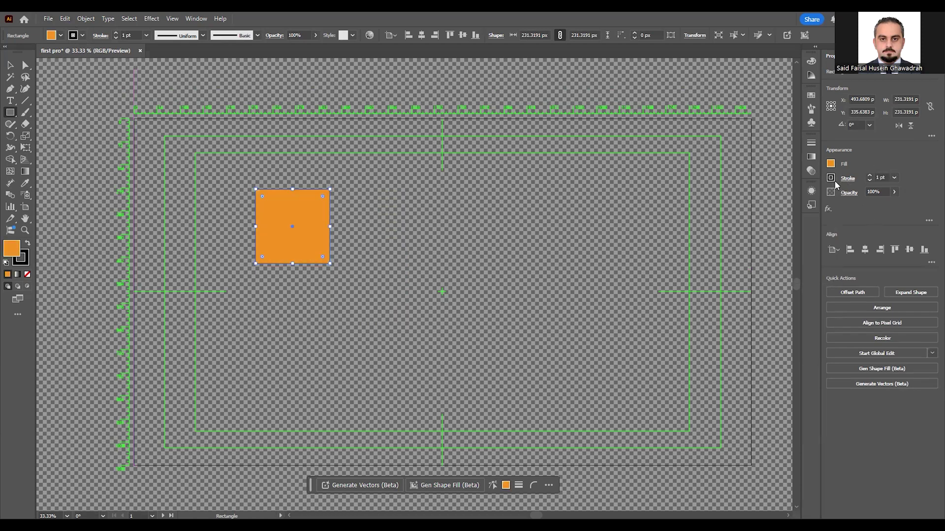
Step: Increase the orange square's stroke weight to 12 pt
left_click(870, 176)
left_click(869, 176)
left_click(869, 176)
left_click(870, 176)
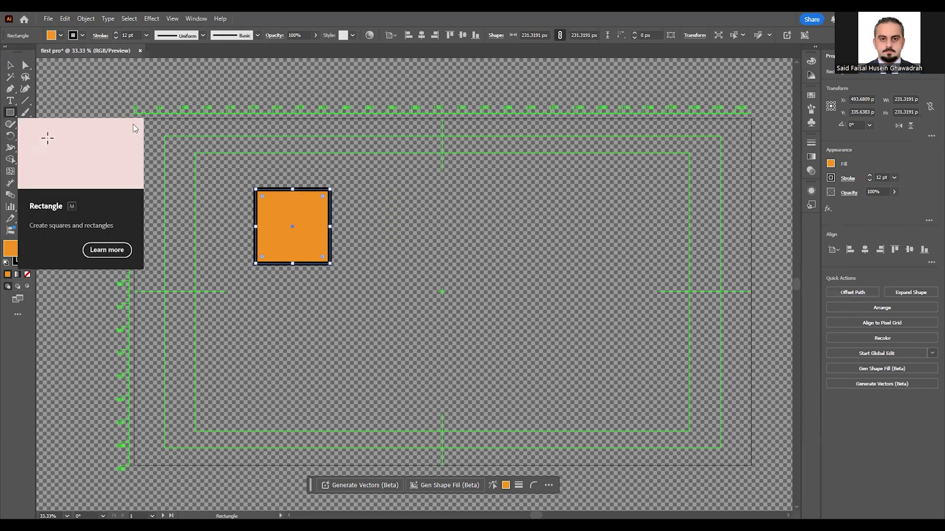
Step: Move the orange square slightly up and left, to about X 465 px and Y 248 px
left_click(12, 67)
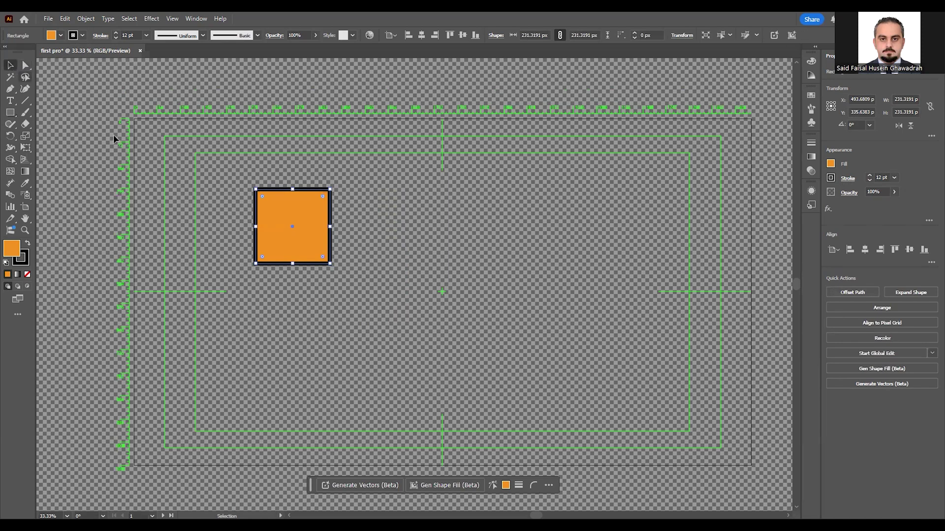
left_click(394, 241)
left_click_drag(310, 240, 300, 213)
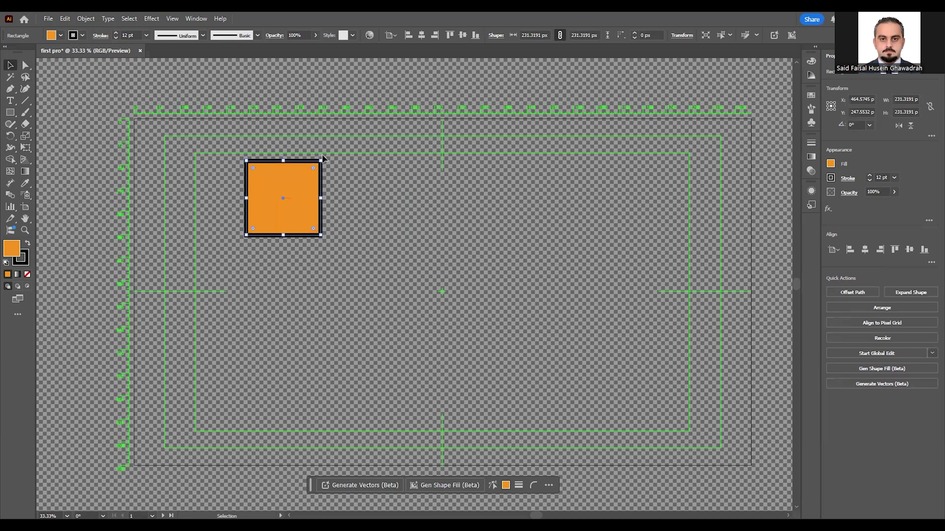
Step: Try rotating the square slightly clockwise and stretching it to about 411 x 244 px, undoing each change
left_click_drag(323, 156, 336, 167)
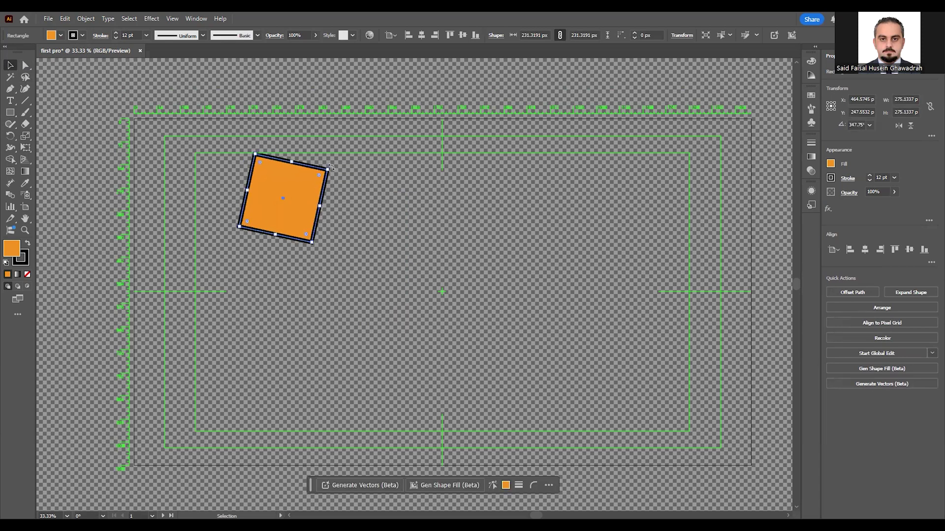
key("ctrl+z")
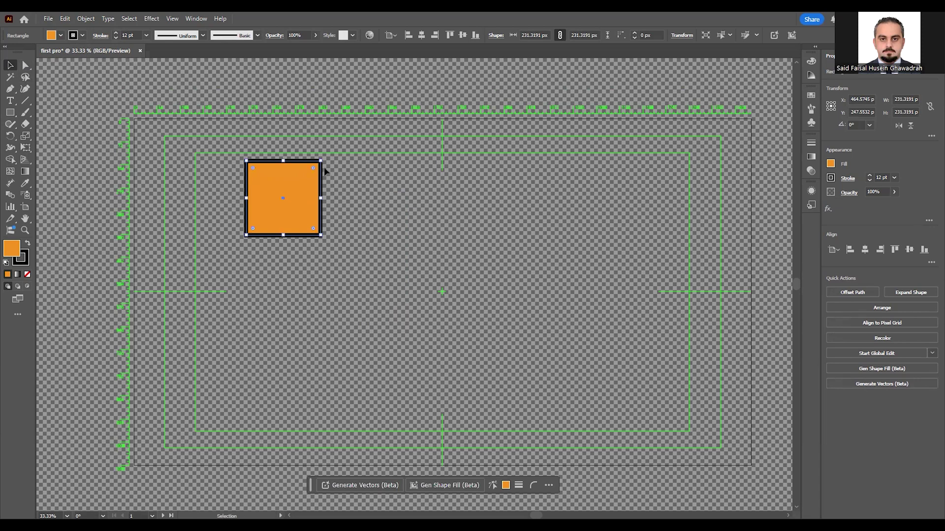
left_click_drag(323, 161, 379, 157)
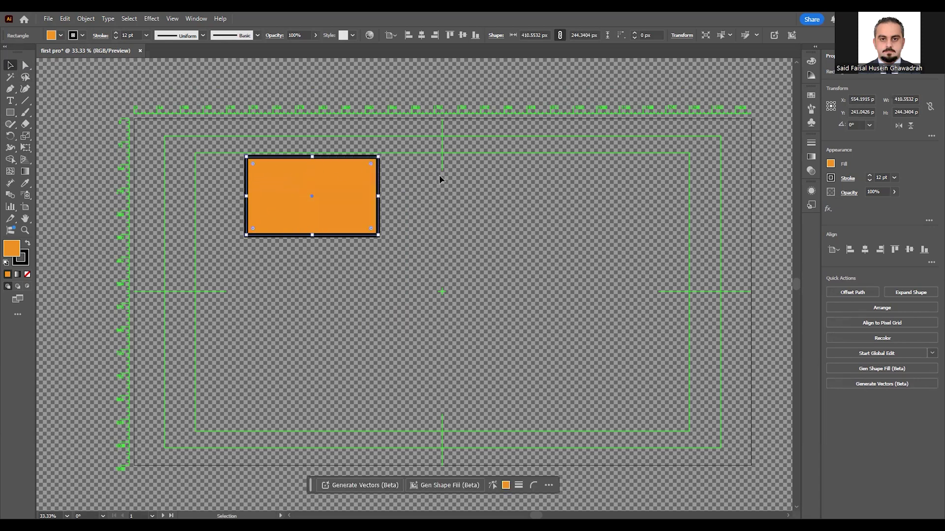
key("ctrl+z")
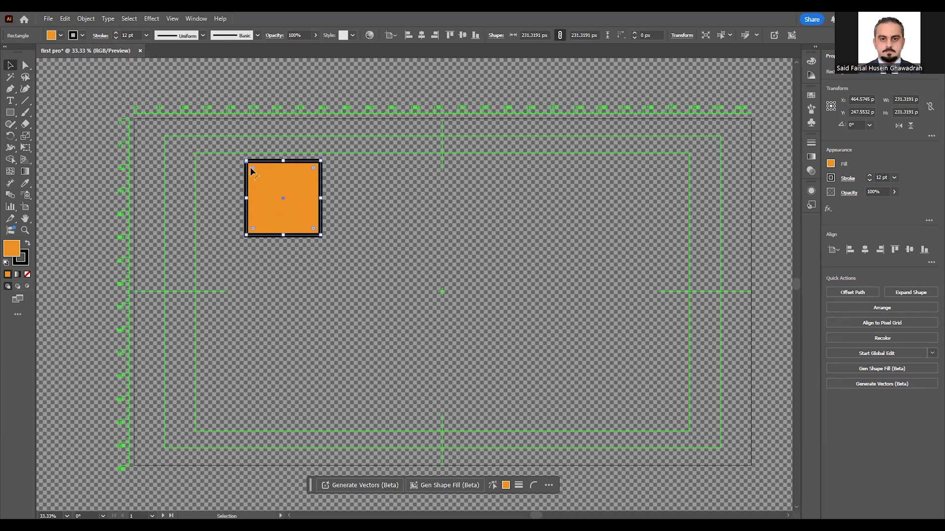
Step: Round all corners of the orange square to a radius of about 27 px
mouse_move(252, 166)
left_mouse_down()
mouse_move(259, 182)
mouse_move(253, 171)
left_mouse_up()
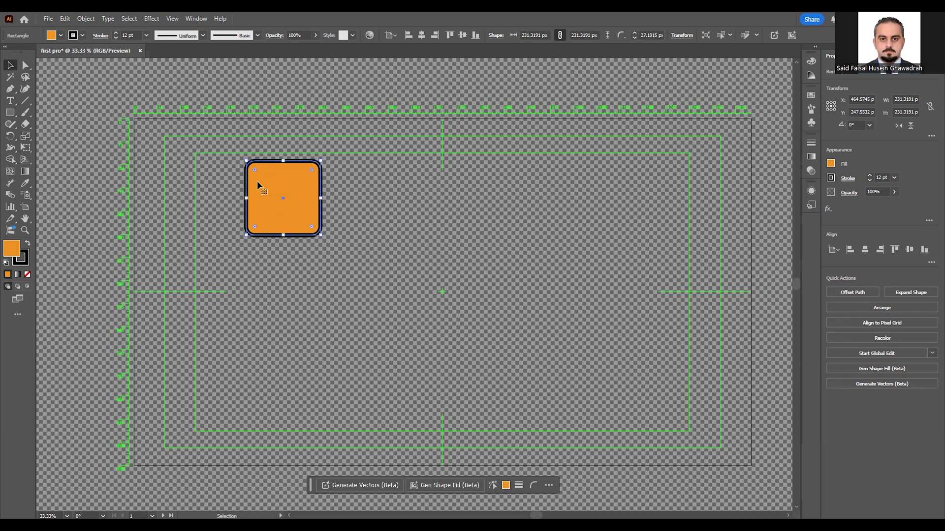
Step: Try reshaping the rounded square by pulling its upper-right anchor points outward with Direct Selection, and undo the edits
left_click(25, 65)
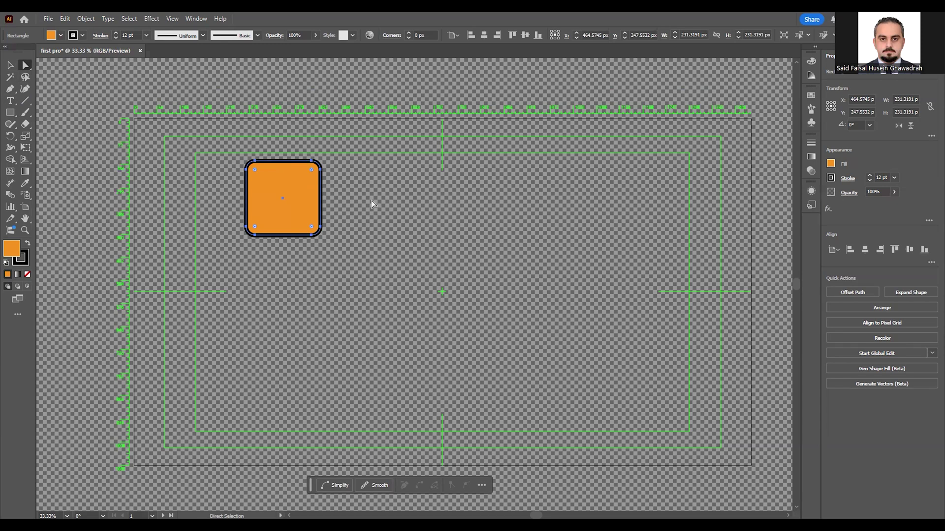
left_click(358, 164)
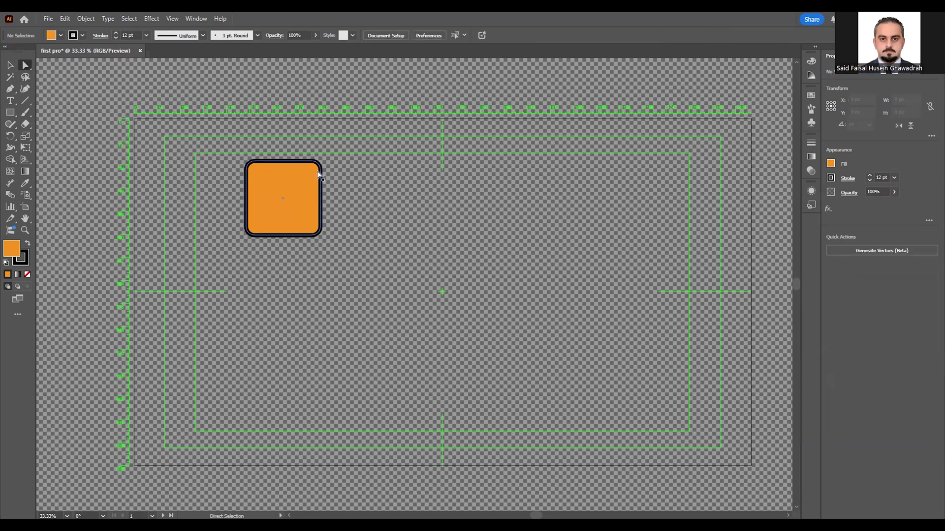
left_click(320, 175)
left_click(325, 170)
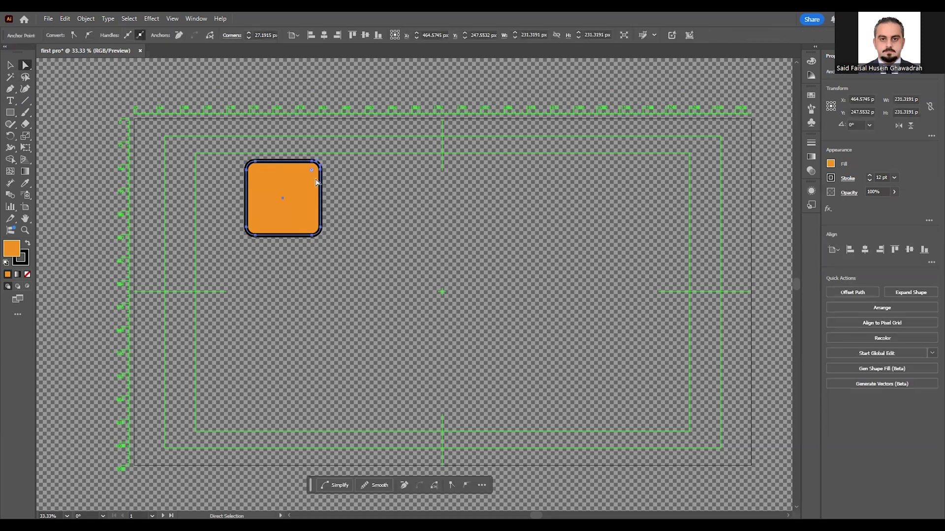
left_click_drag(325, 170, 324, 132)
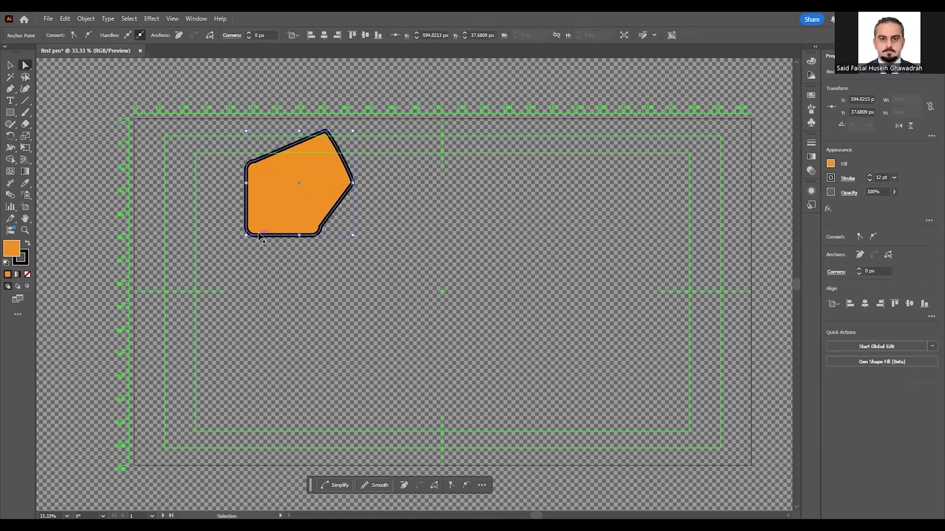
key("ctrl+z")
key("ctrl+z")
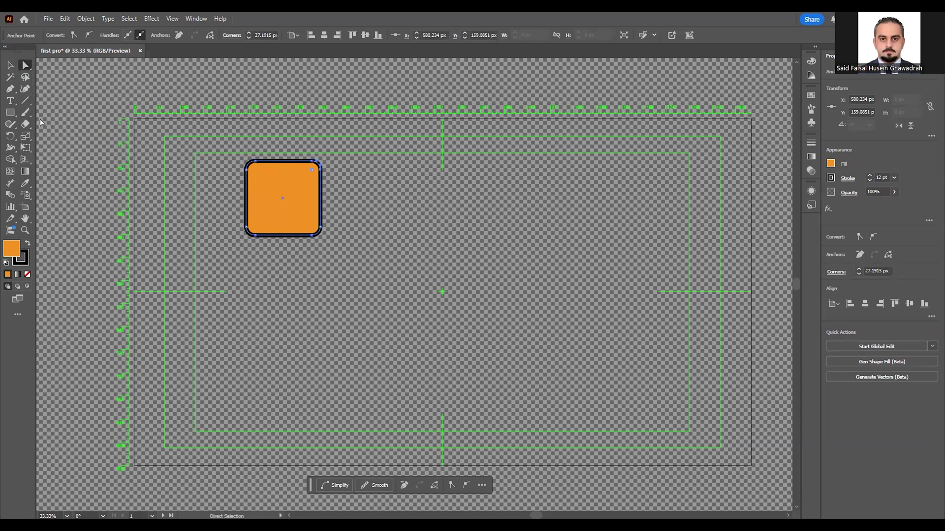
Step: Draw a circle about 244 px in diameter with the Ellipse tool, to the right of the rounded square
left_click(9, 114)
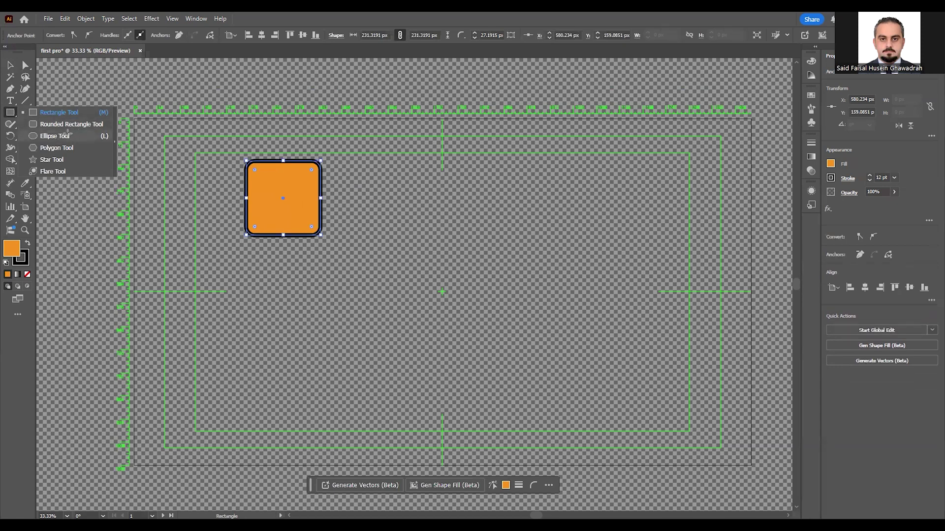
left_click(67, 135)
left_click_drag(429, 191, 508, 270)
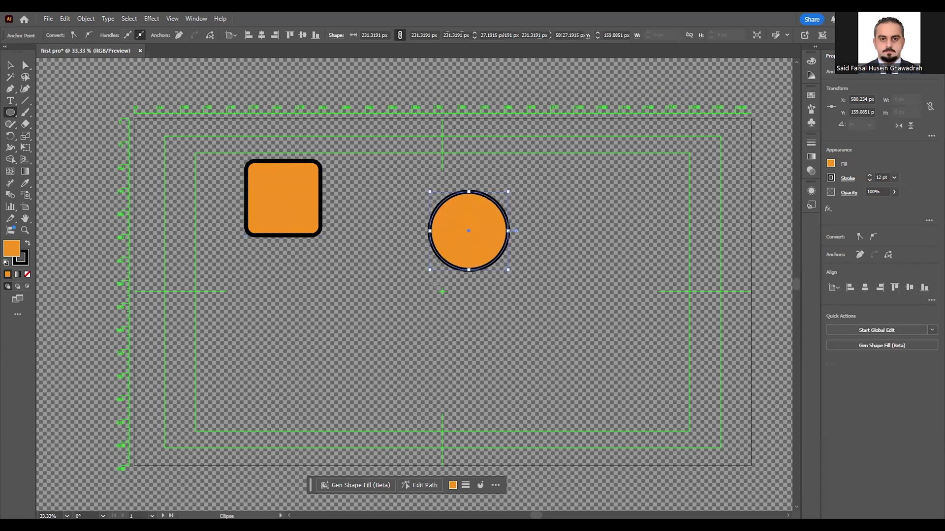
Step: Draw a hexagon about 279 px wide with the Polygon tool, below the rounded square
left_click(11, 117)
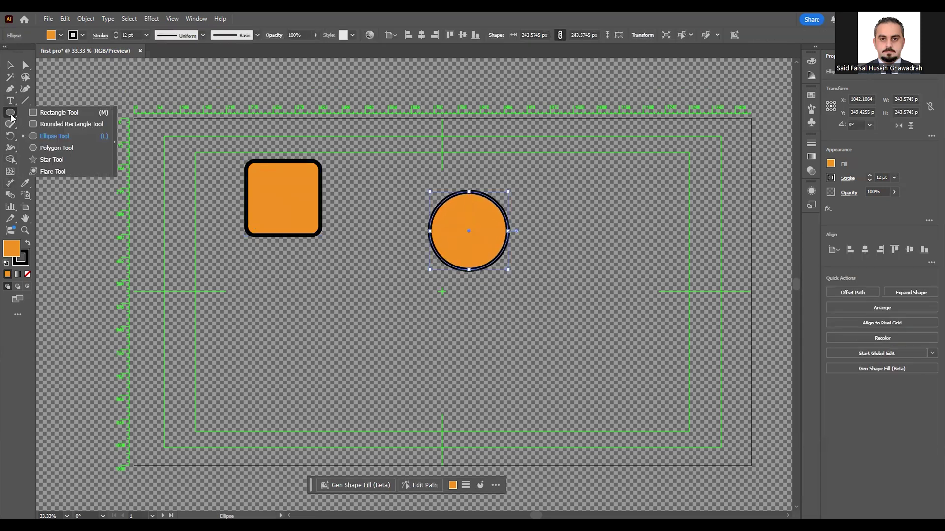
left_click(61, 146)
left_click_drag(261, 309, 281, 340)
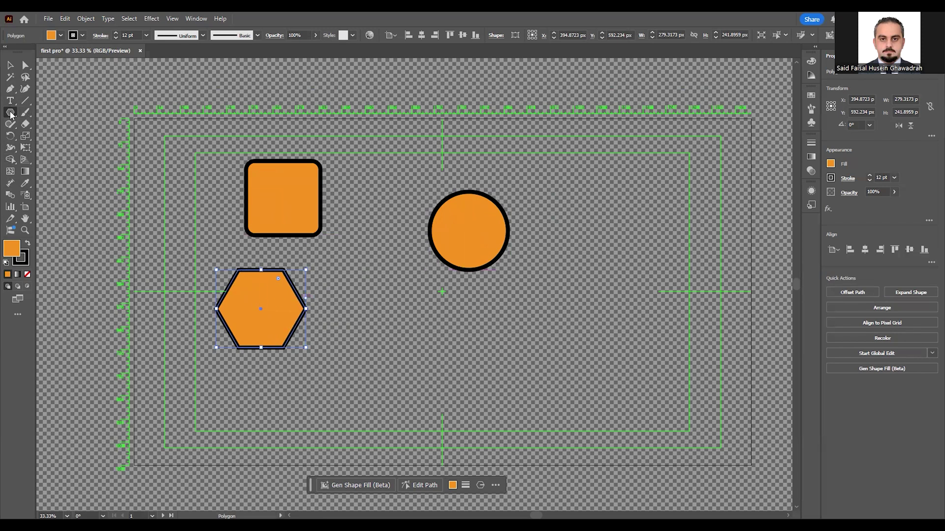
Step: Create a four-sided polygon with a 15 px radius and enlarge it to about 446 px wide
left_click(396, 328)
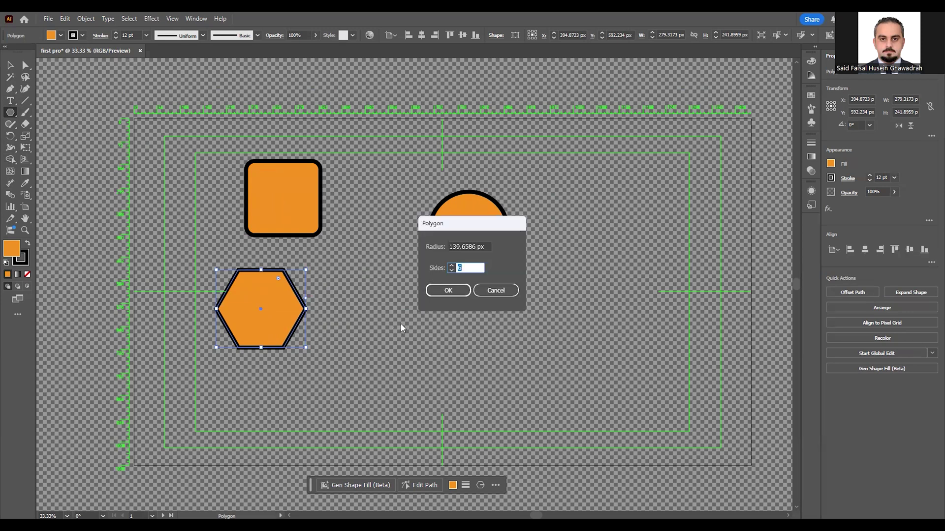
left_click(451, 270)
left_click_drag(489, 247, 408, 245)
type("15")
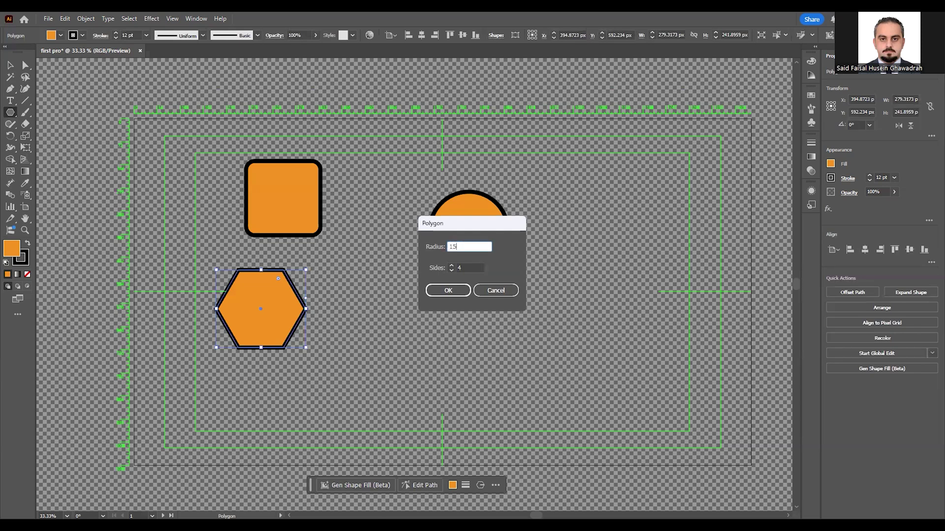
left_click(454, 289)
left_click_drag(397, 329, 674, 184)
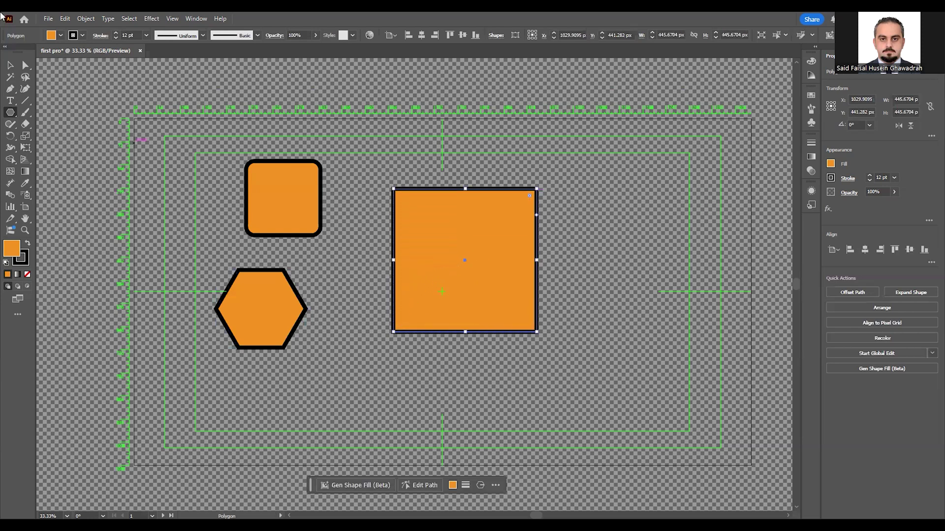
Step: Move the large square down beside the hexagon, clear of the circle, and deselect it
left_click(10, 64)
left_click_drag(448, 253, 363, 344)
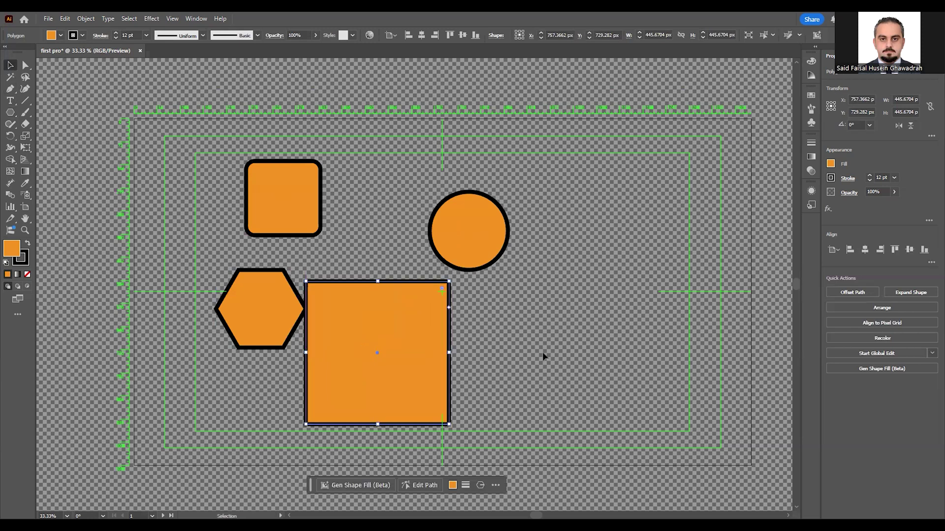
left_click(615, 329)
Step: Create a pentagon with a 15 px radius near the artboard's right side and enlarge it to about 314 px wide
left_click(9, 112)
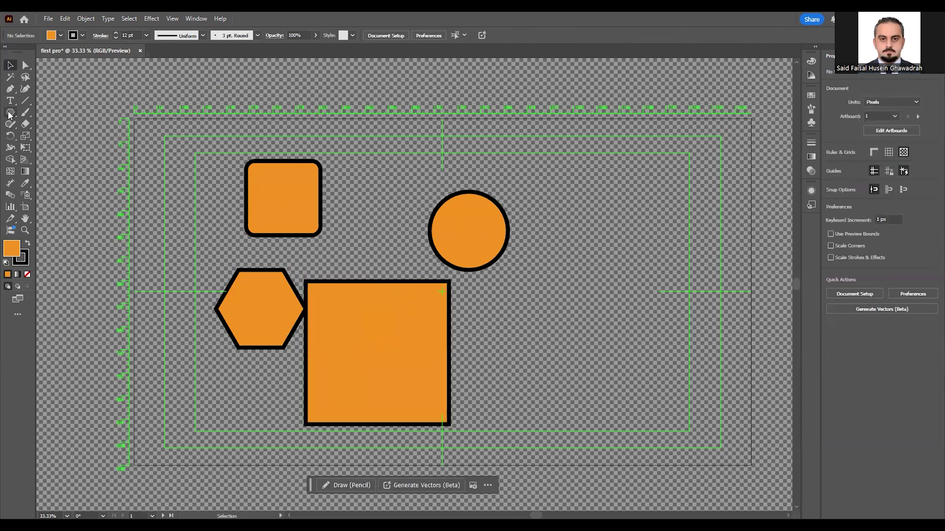
left_click(603, 375)
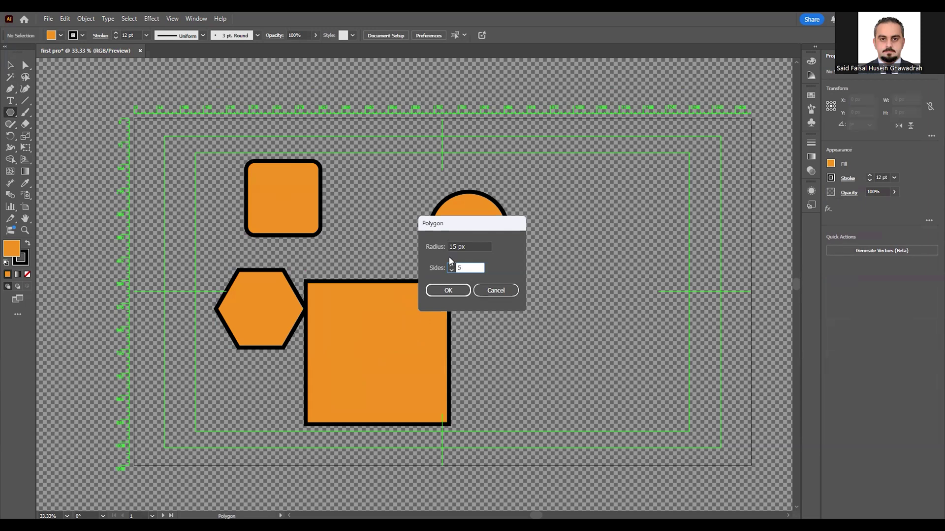
left_click(452, 291)
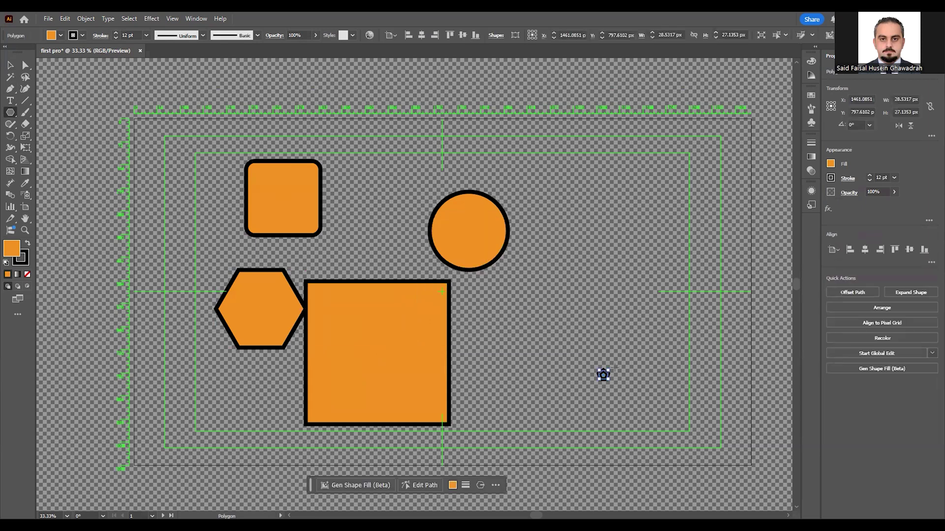
left_click_drag(603, 375, 700, 284)
mouse_move(670, 338)
left_mouse_down()
mouse_move(627, 347)
mouse_move(638, 344)
left_mouse_up()
key("ctrl+z")
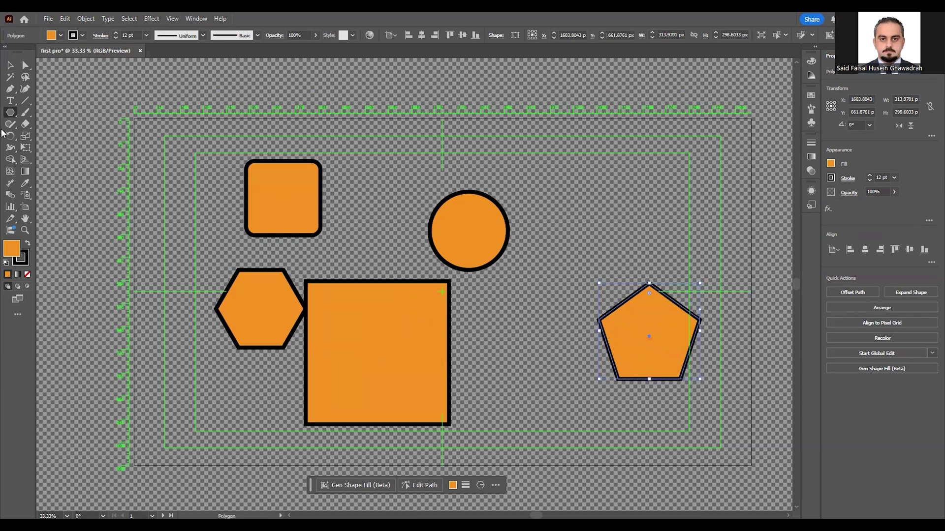
Step: Draw a five-pointed star about 298 px wide across the artboard's upper edge, and look at the Star tool's radius and point options
right_click(10, 113)
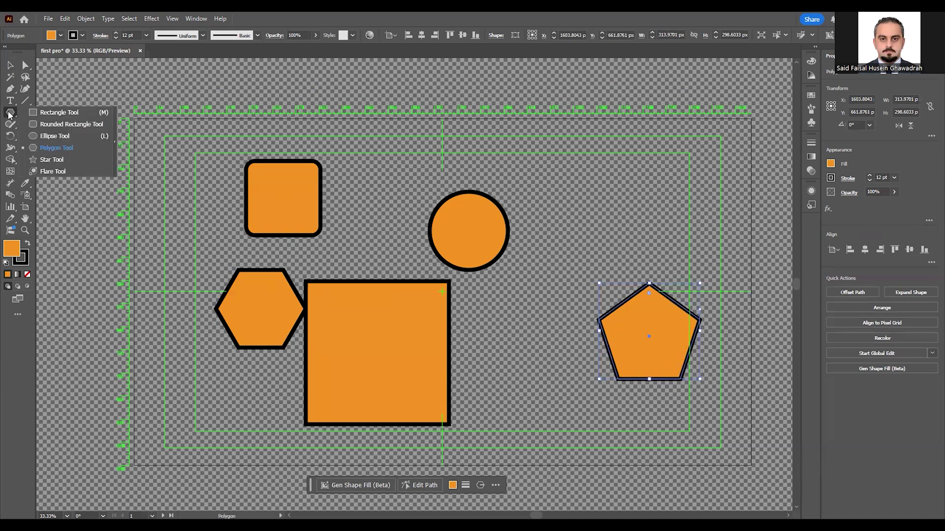
left_click(68, 159)
left_click_drag(390, 127, 446, 162)
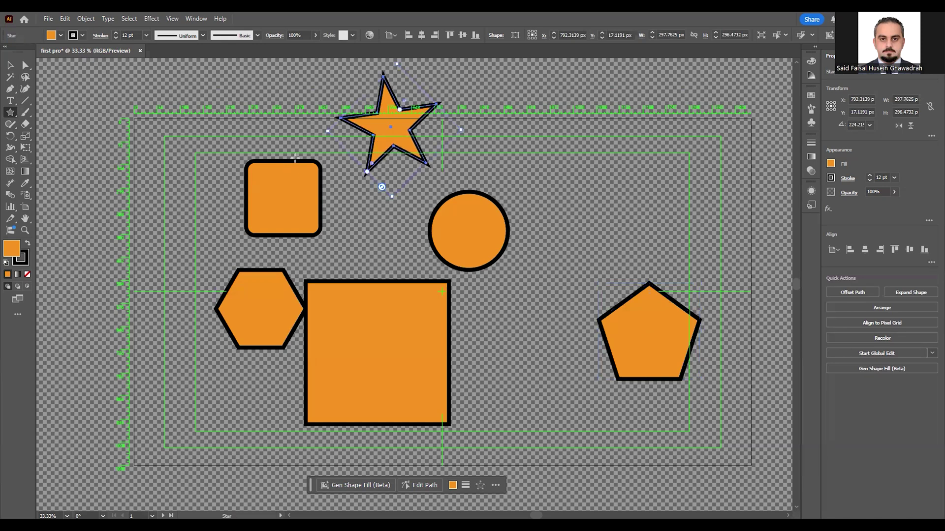
left_click(477, 272)
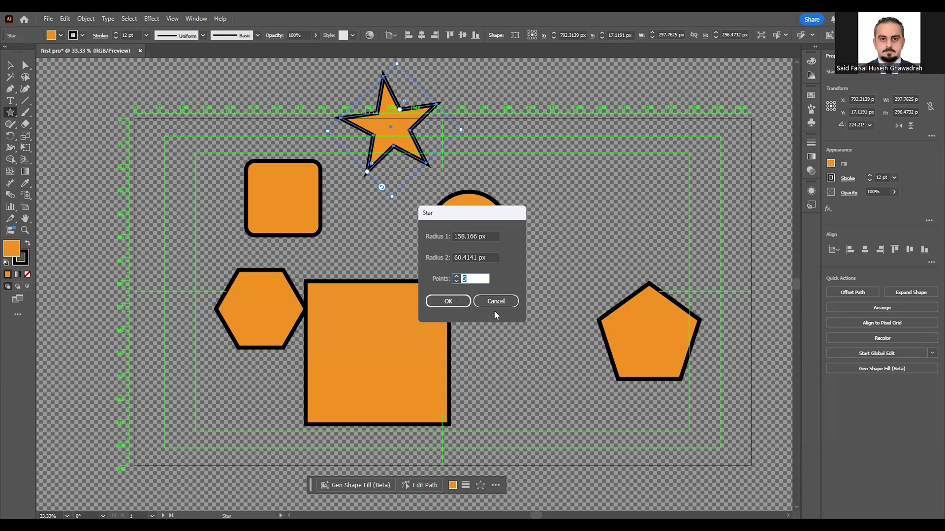
left_click(508, 297)
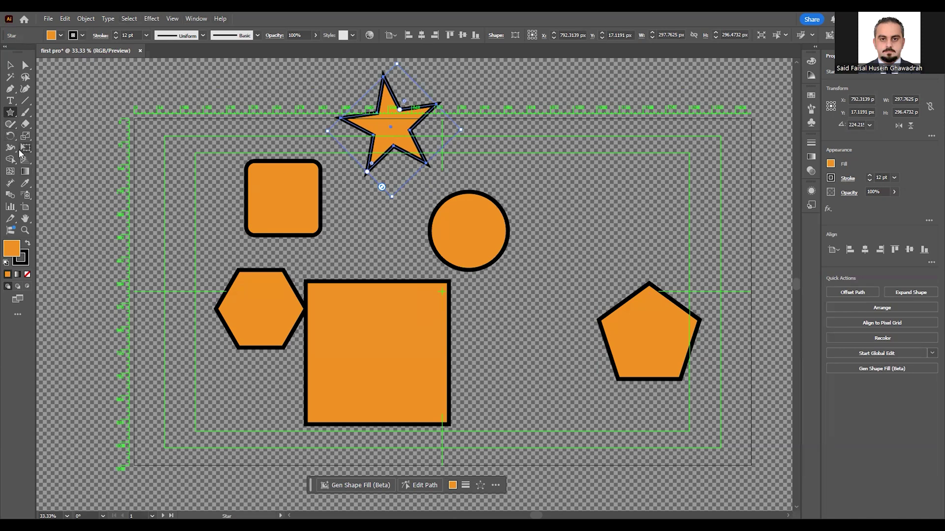
Step: Draw a slanted line about 295 px wide near the artboard's upper-left corner and an arc about 187 px wide below it
left_click(8, 113)
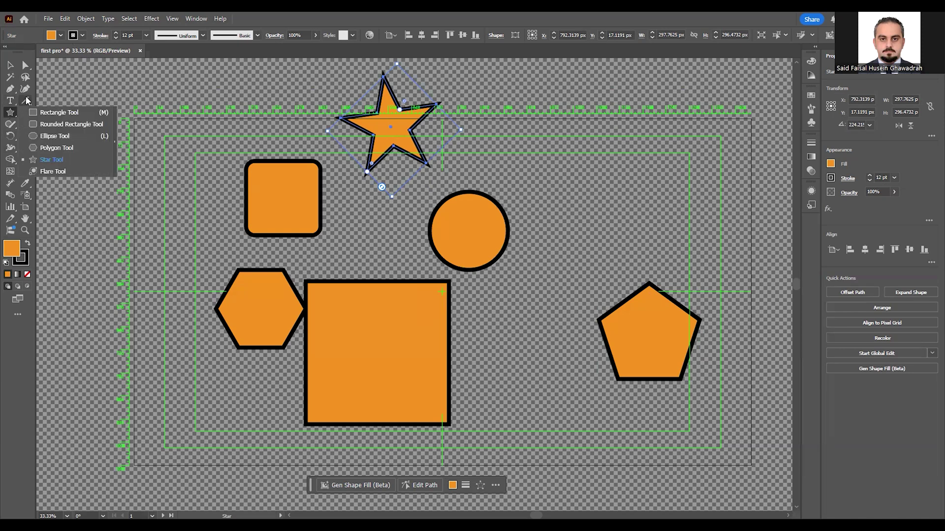
left_click(27, 102)
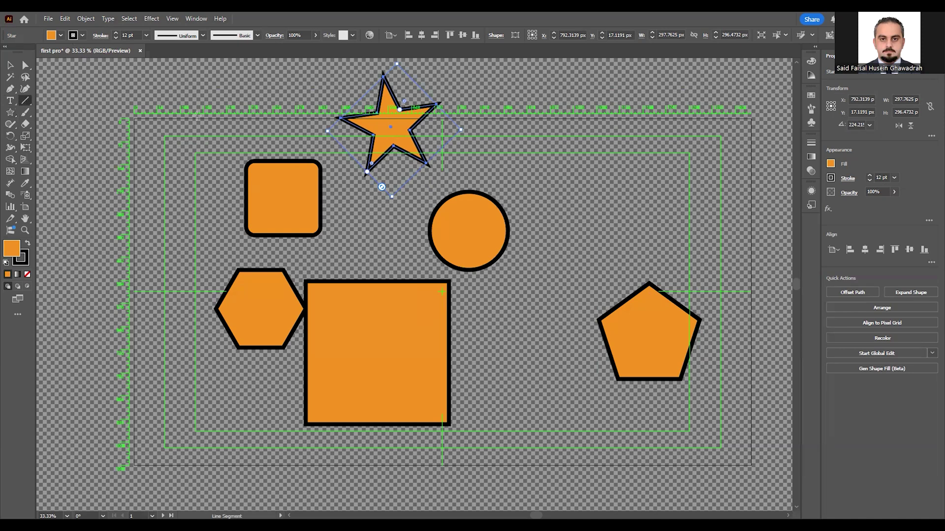
left_click_drag(228, 137, 134, 171)
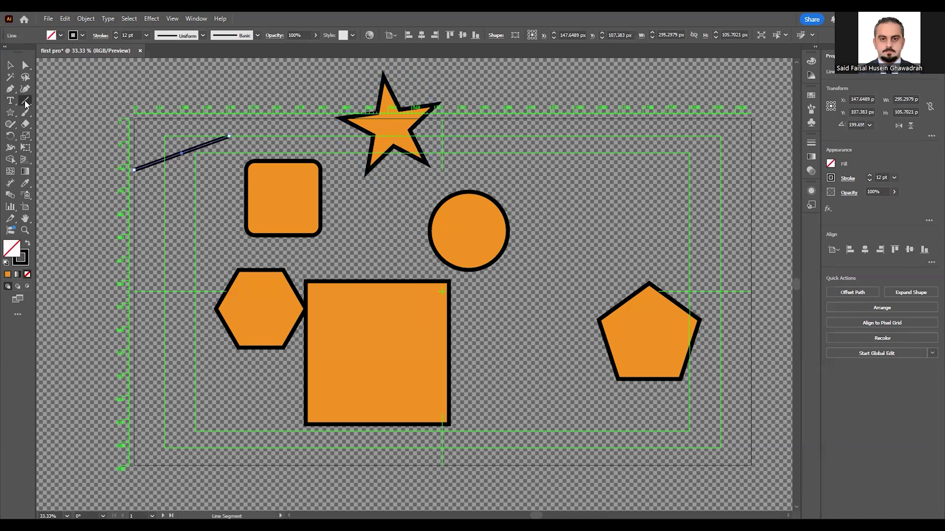
left_click_drag(25, 103, 77, 113)
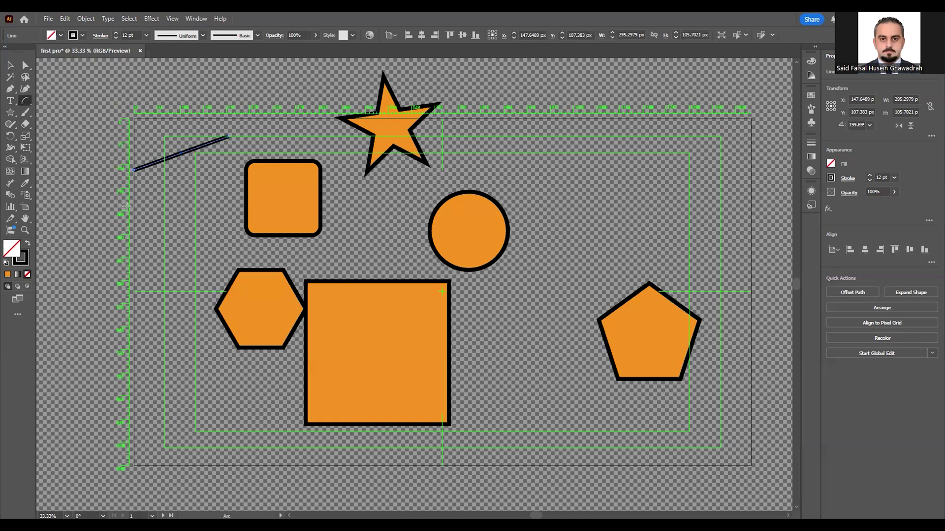
left_click_drag(192, 189, 132, 249)
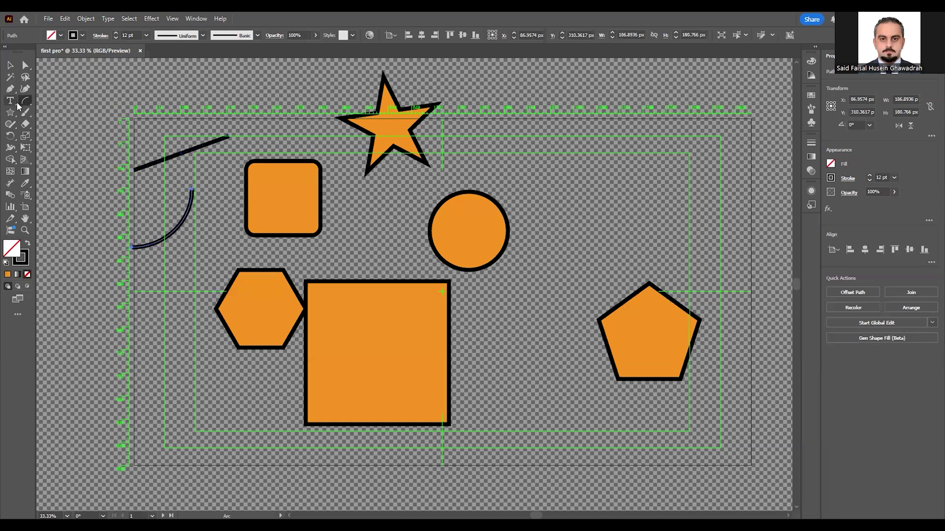
Step: Draw a spiral about 237 px wide above the pentagon and a polar grid about 220 px in diameter overlapping the circle
left_click_drag(22, 102, 77, 123)
left_click_drag(612, 171, 629, 228)
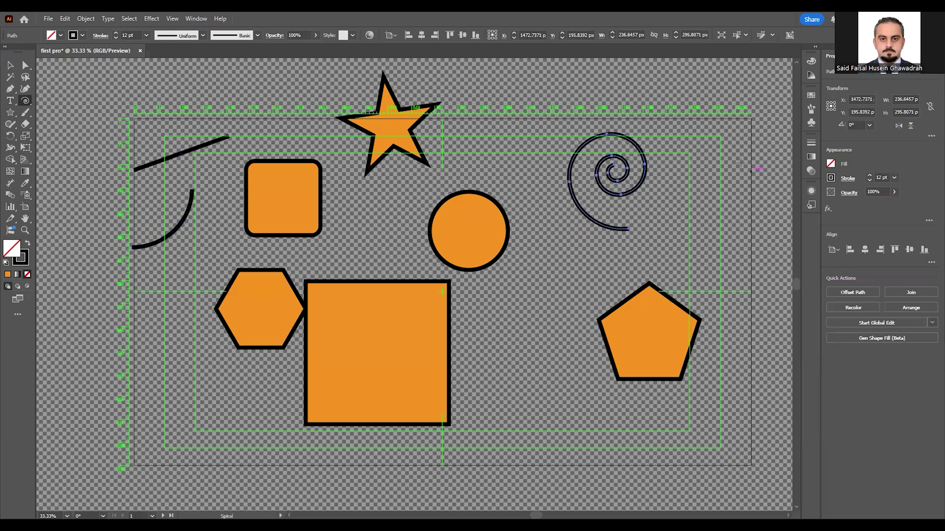
left_click_drag(28, 101, 94, 146)
left_click(93, 147)
left_click_drag(522, 151, 447, 226)
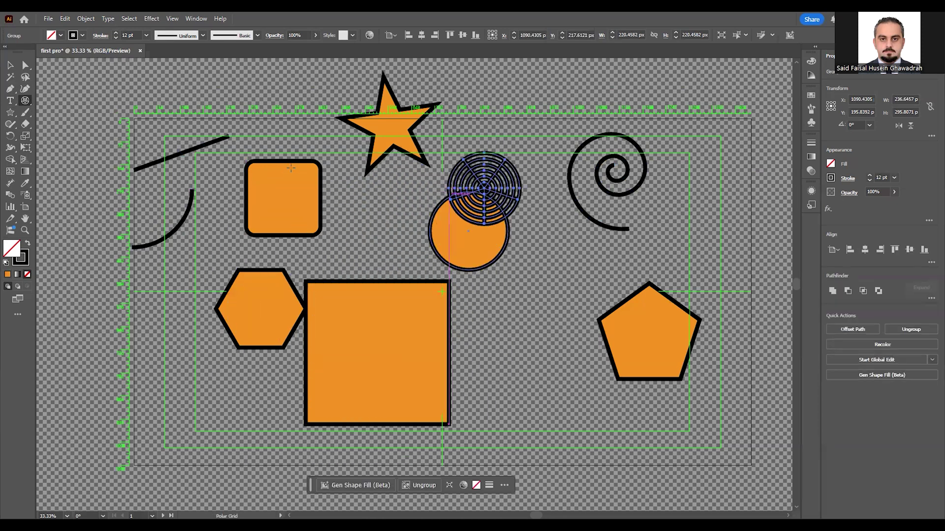
Step: Move the polar grid up off the circle and stretch its outer ring upward by the top anchor point with Direct Selection
right_click(7, 114)
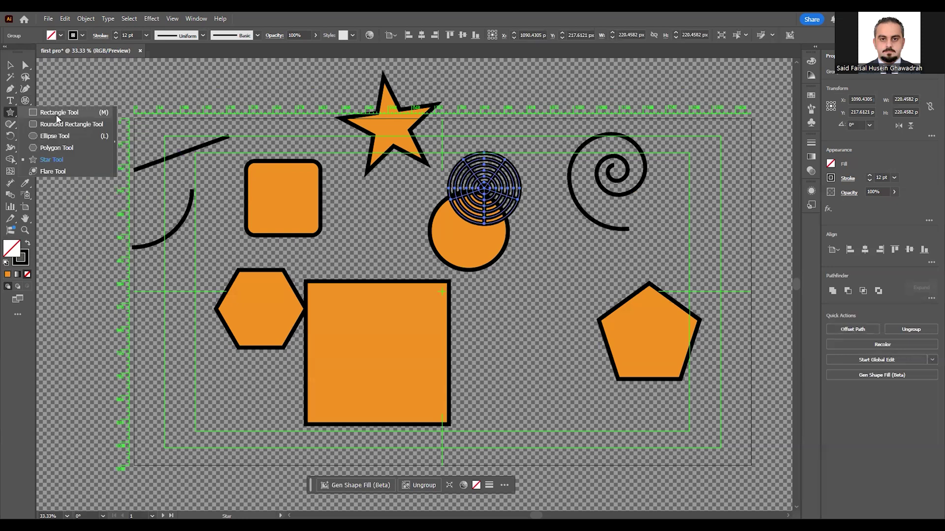
left_click(57, 116)
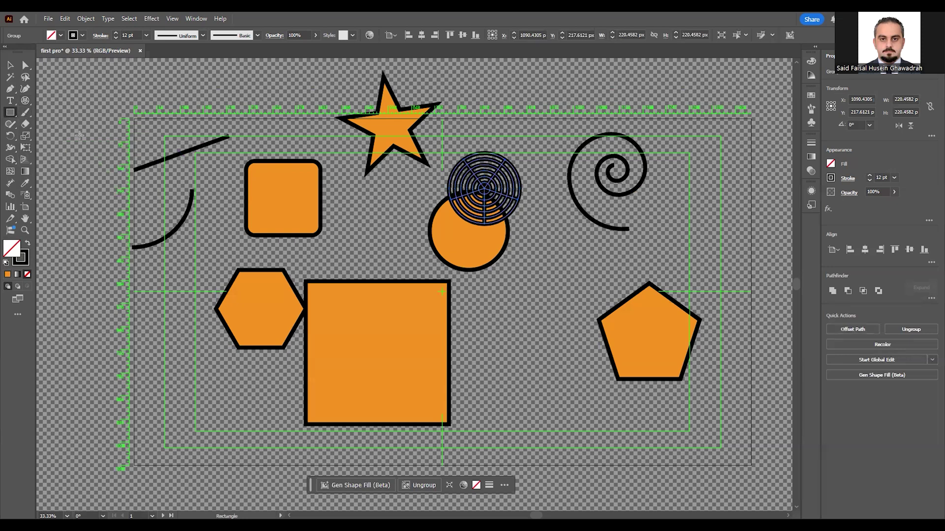
left_click(25, 65)
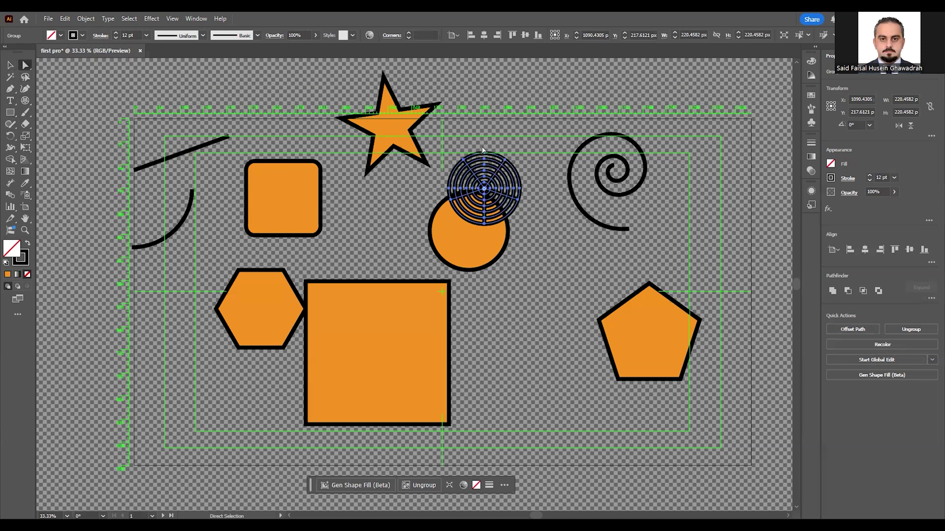
left_click_drag(484, 153, 495, 98)
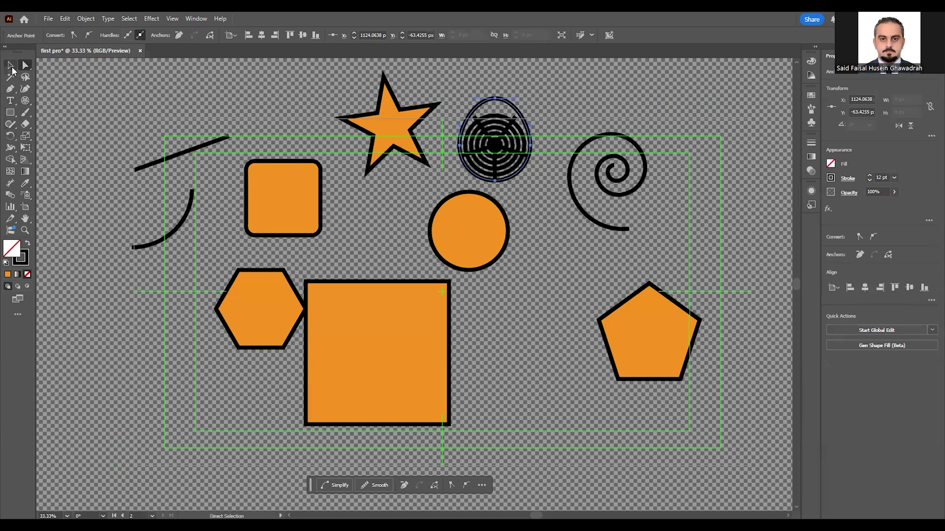
Step: Move the large square slightly right, away from the hexagon, to about X 863 px, Y 745 px
left_click(10, 66)
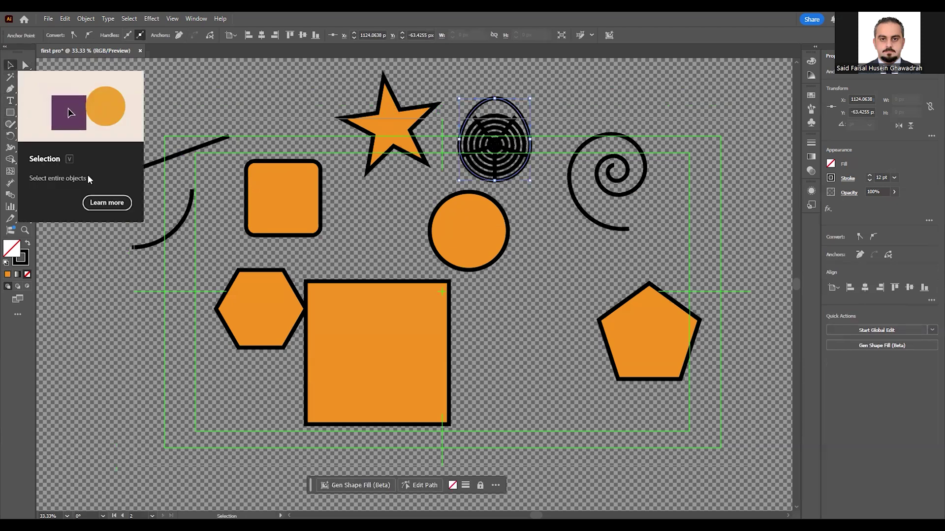
left_click(383, 298)
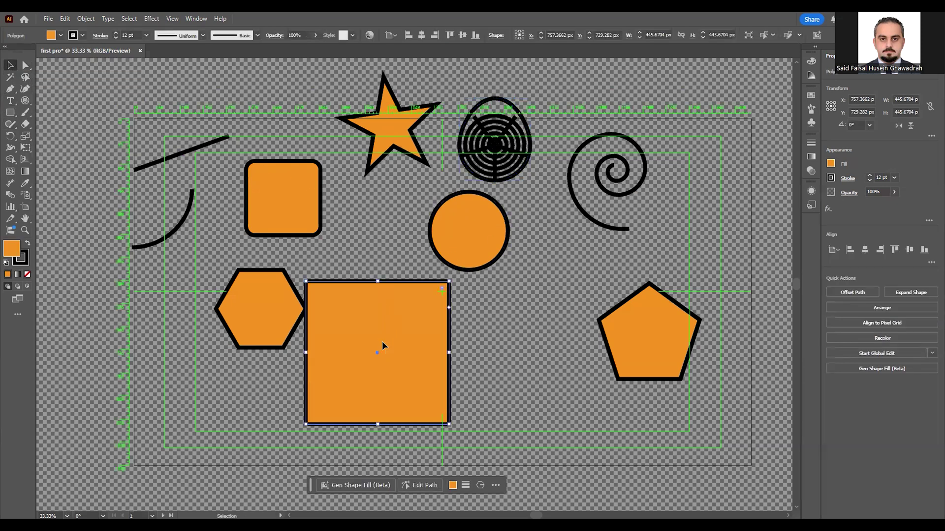
left_click_drag(382, 345, 416, 349)
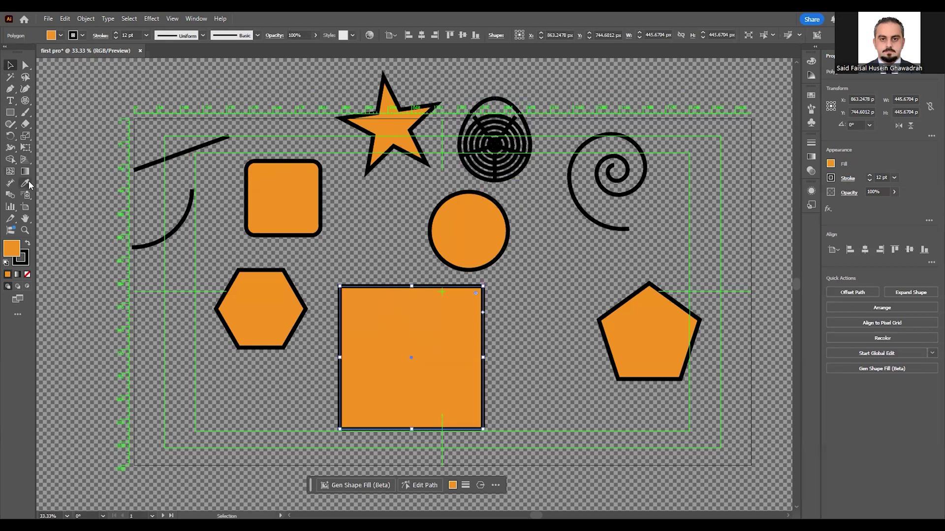
Step: Rotate the rounded square with the Rotate tool to about 109° around a pivot placed off its centre
left_click(282, 202)
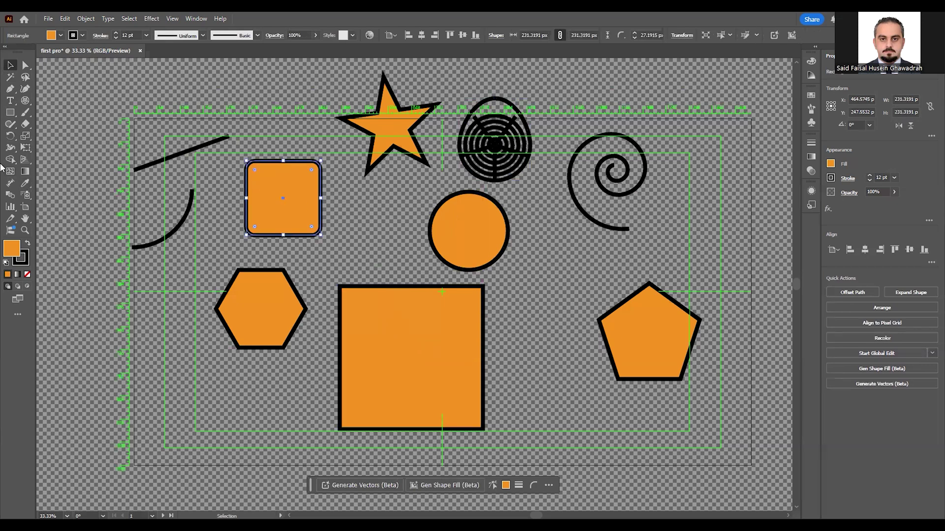
left_click(24, 149)
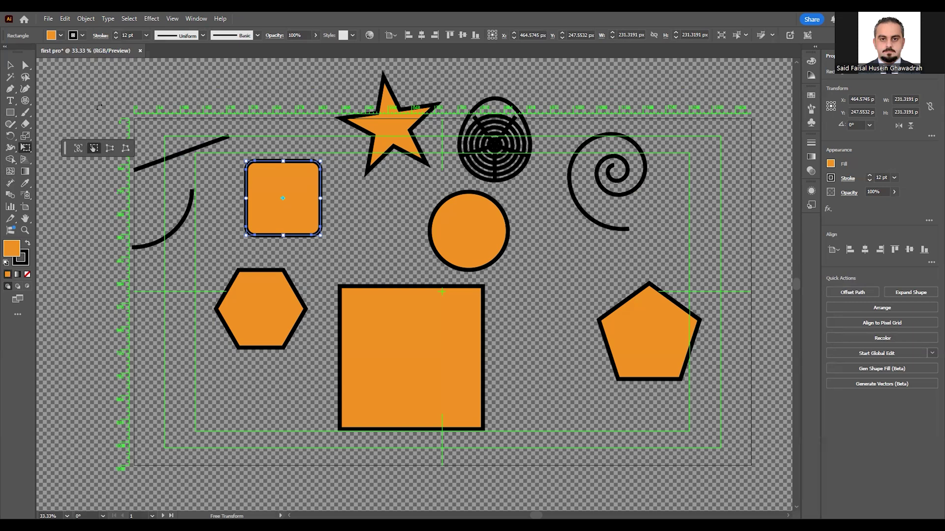
left_click(10, 136)
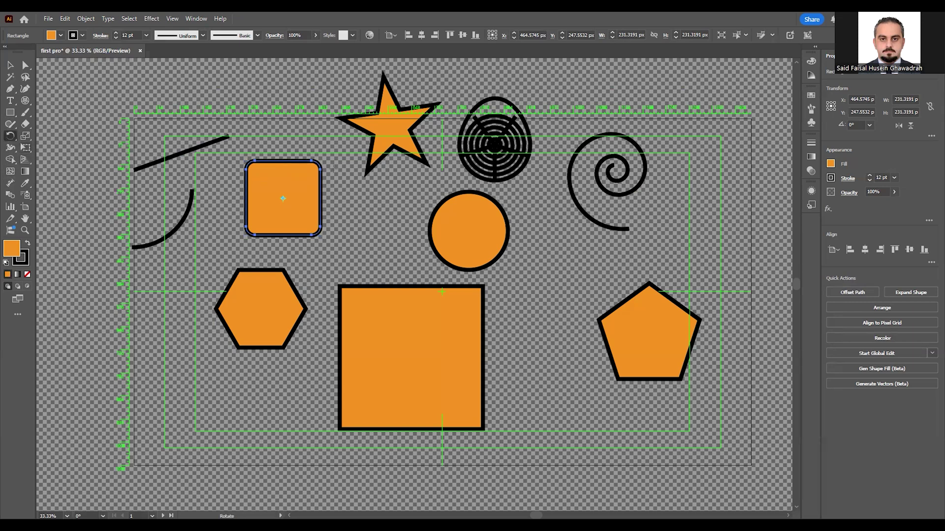
left_click_drag(321, 176, 291, 209)
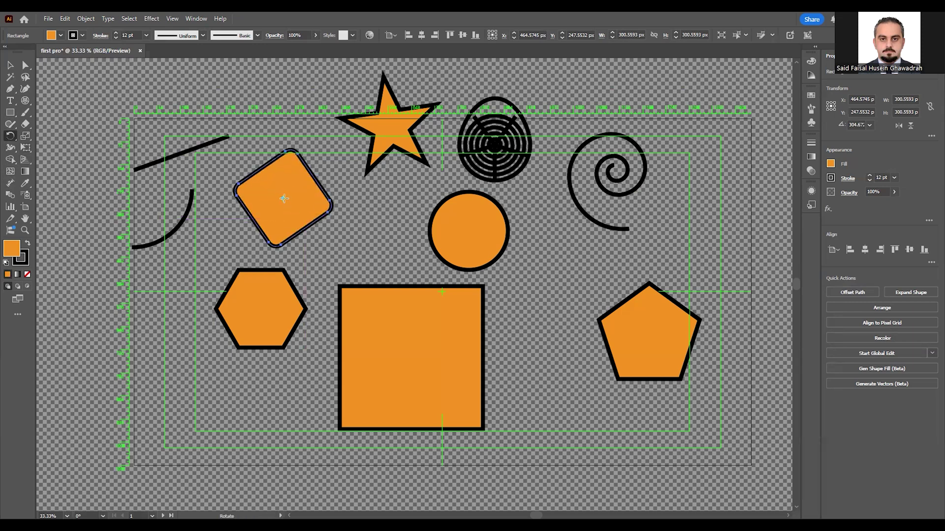
key("ctrl+z")
mouse_move(282, 199)
left_mouse_down()
mouse_move(282, 207)
mouse_move(283, 199)
left_mouse_up()
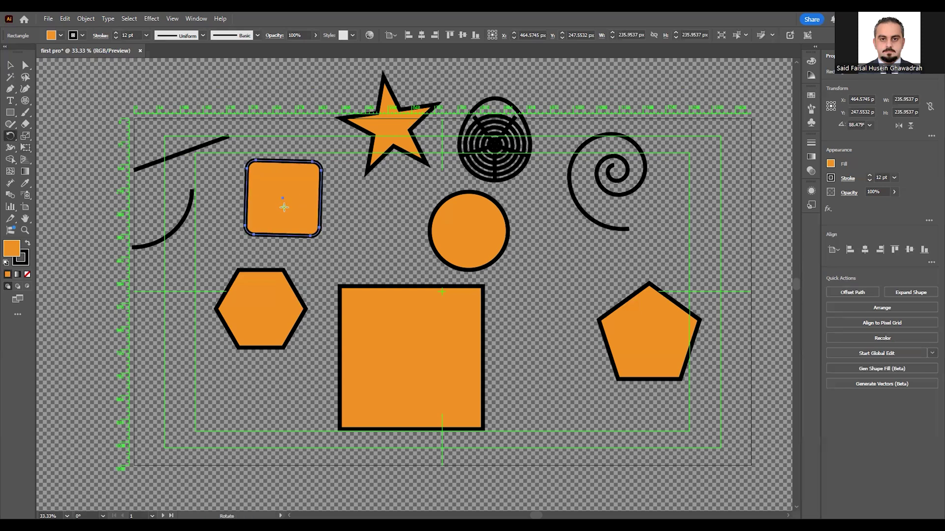
left_click_drag(261, 184, 232, 192)
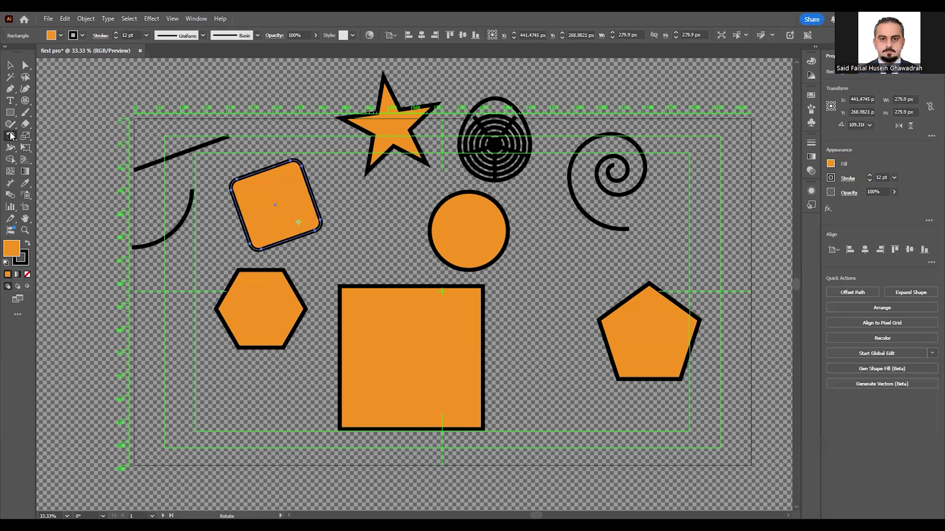
Step: Mirror the spiral left to right with the Reflect tool, keeping it in roughly the same place
left_click_drag(11, 136, 64, 148)
key("v")
left_click(615, 196)
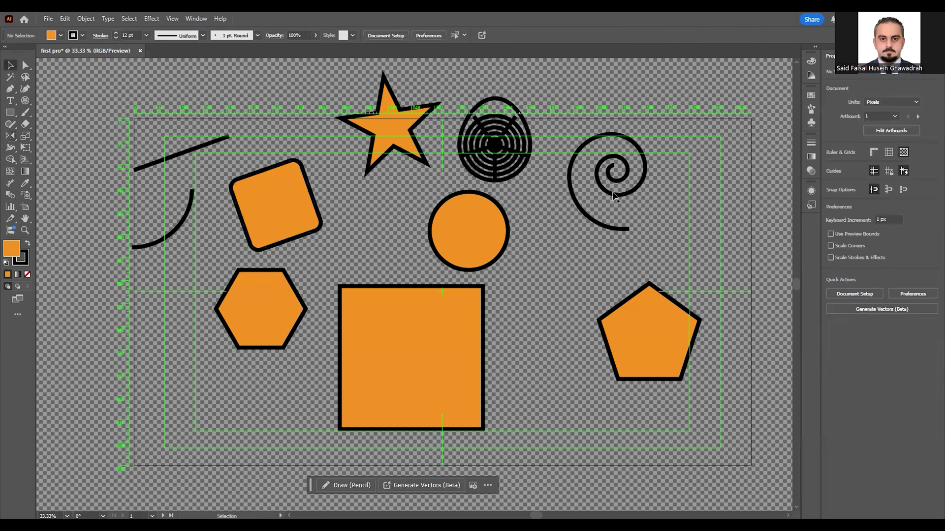
left_click(10, 136)
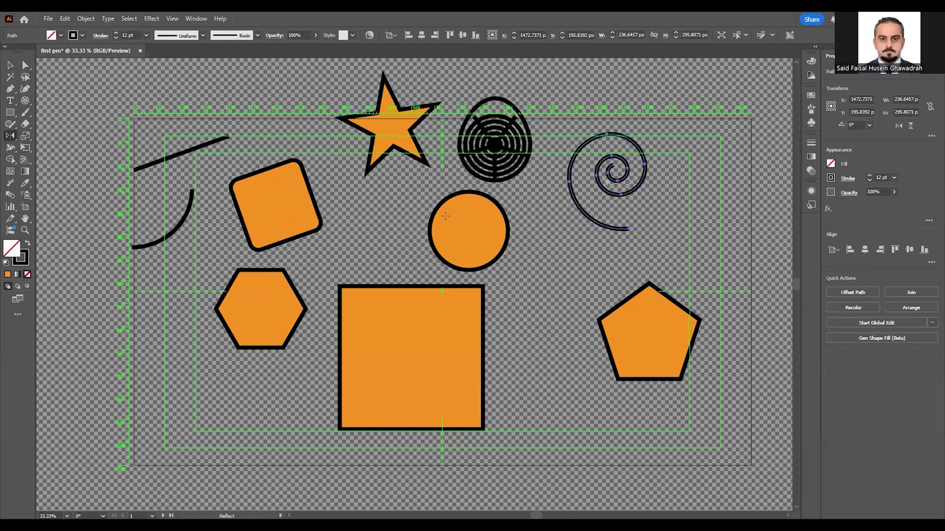
left_click_drag(585, 193, 738, 233)
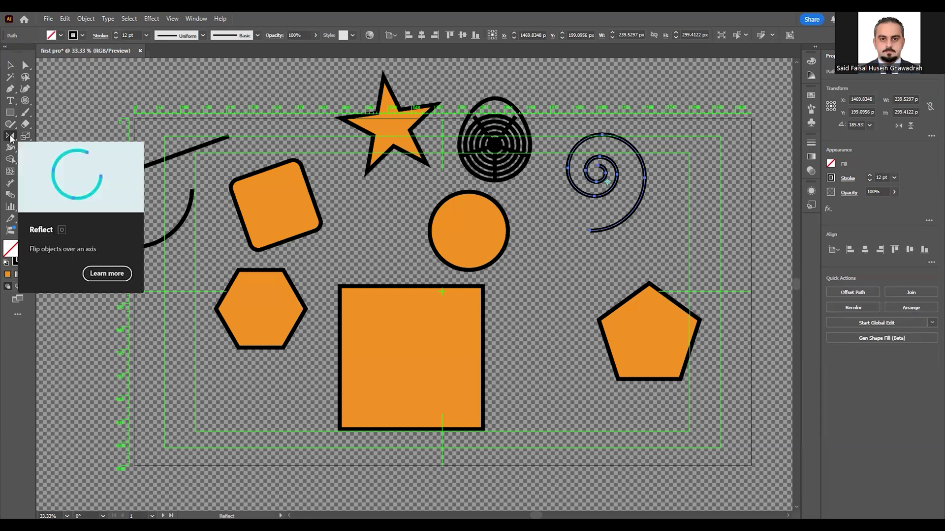
Step: Resize the spiral with the Scale tool to about 278 px wide and 298 px high, shifting it to about X 1633 px
key("r")
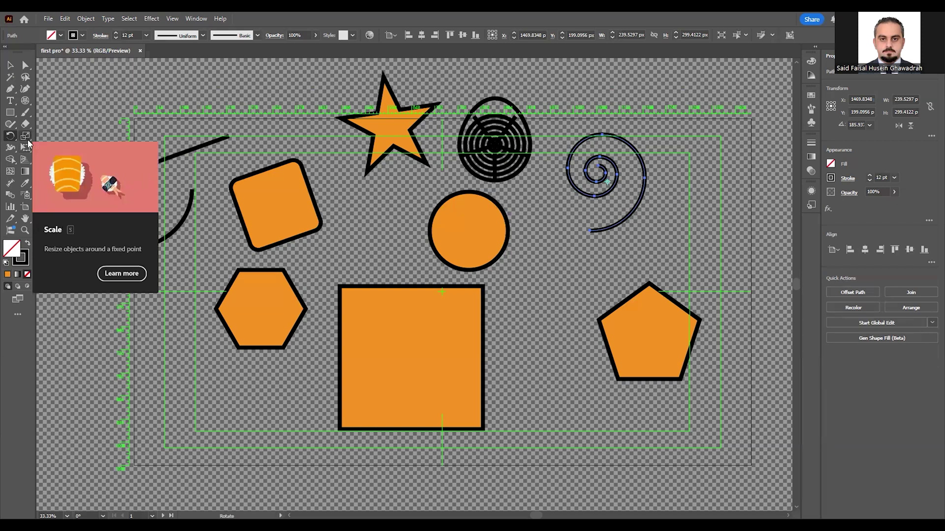
left_click(26, 137)
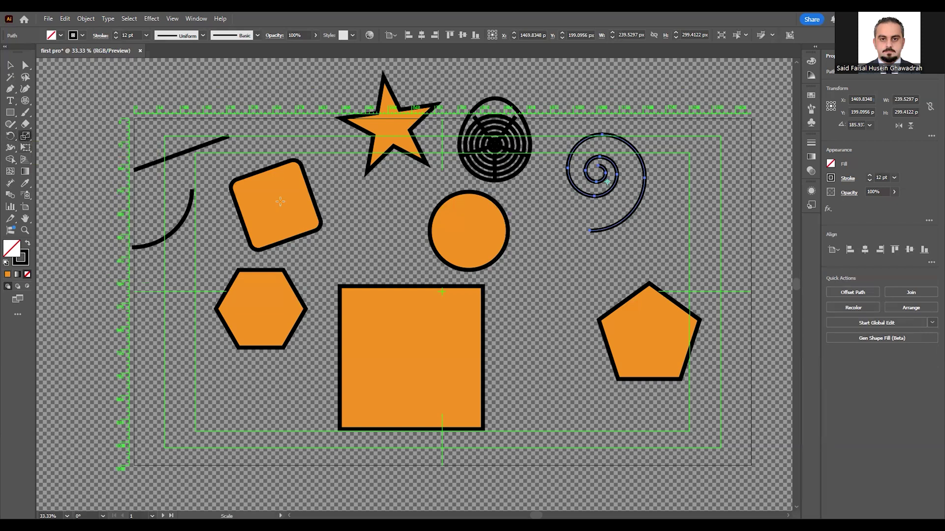
mouse_move(294, 212)
left_mouse_down()
mouse_move(291, 223)
mouse_move(290, 206)
left_mouse_up()
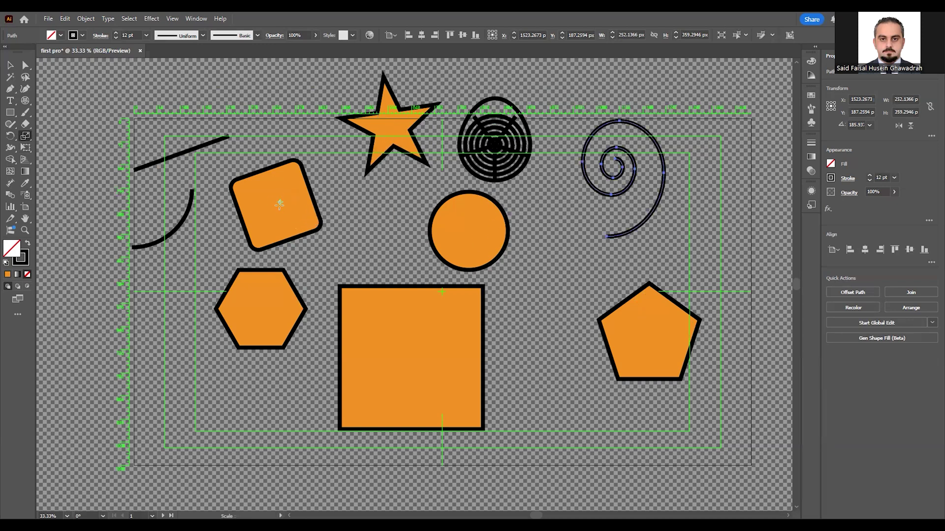
mouse_move(319, 222)
left_mouse_down()
mouse_move(255, 221)
mouse_move(328, 218)
left_mouse_up()
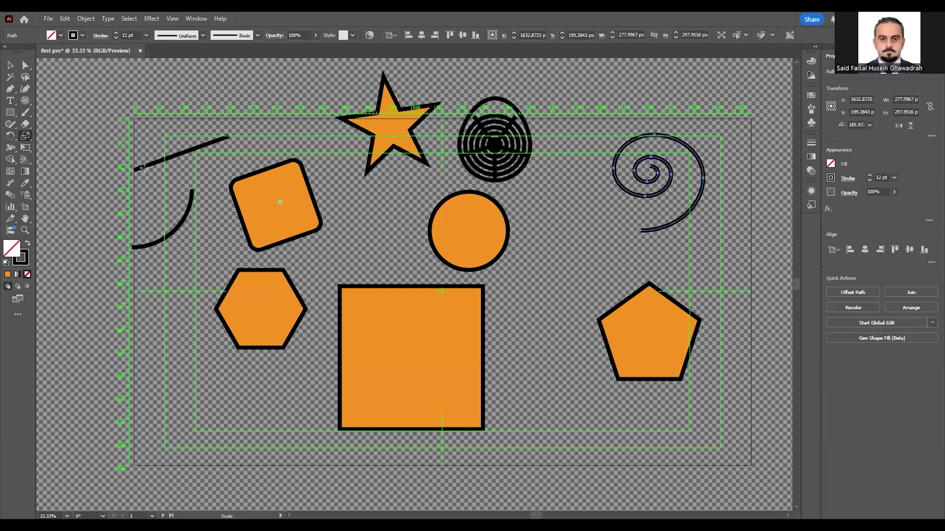
Step: Copy the hexagon rotated by 21° with Transform Each, and repeat that transformation to stack further rotated copies
left_click(10, 65)
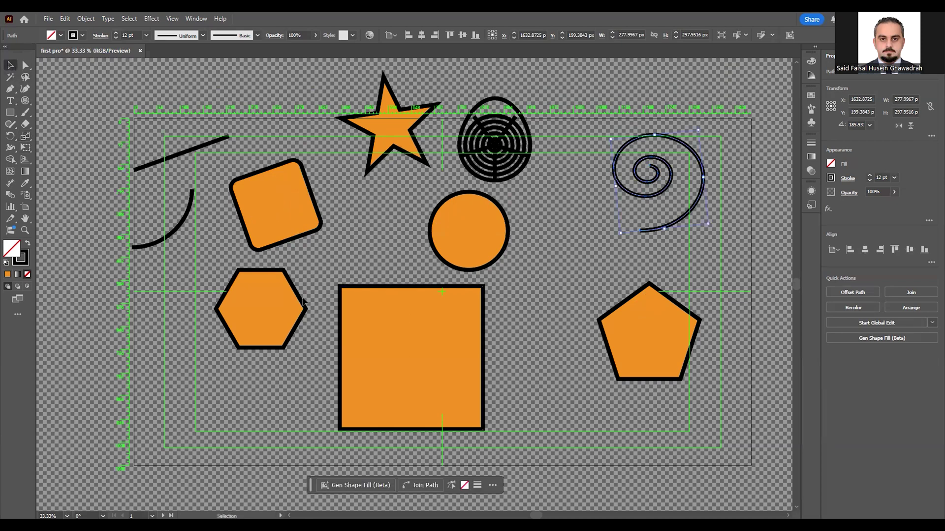
left_click(274, 308)
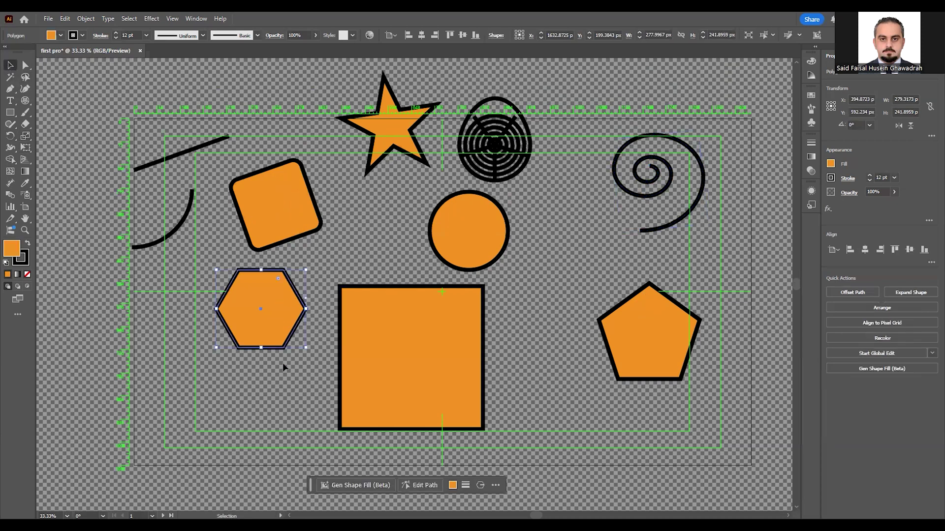
left_click(86, 19)
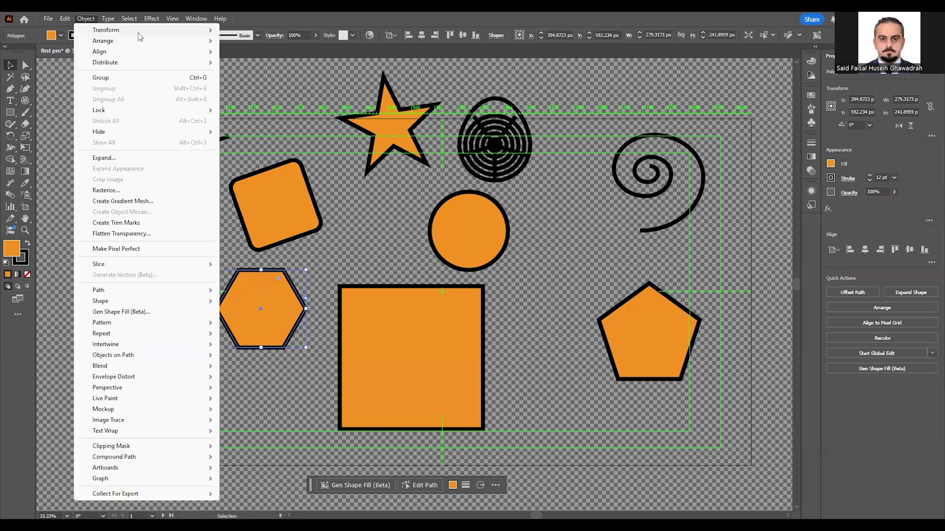
mouse_move(138, 33)
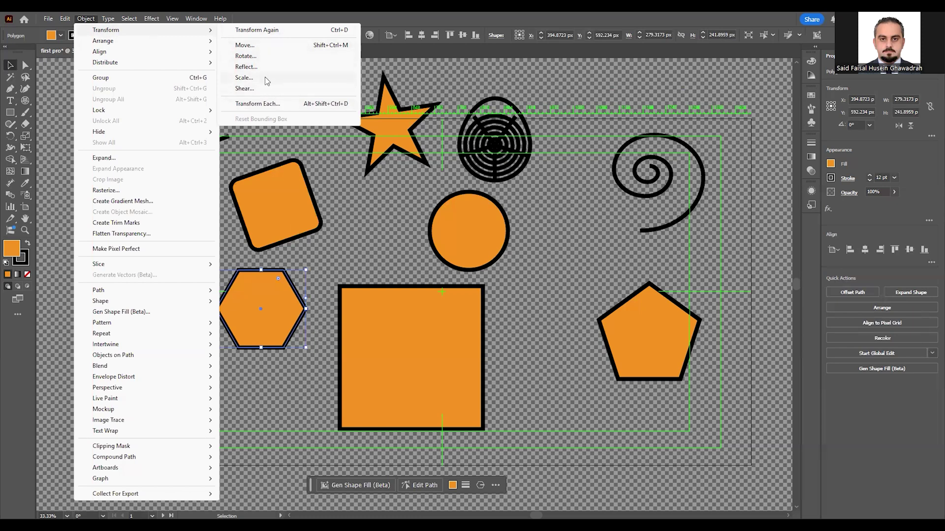
left_click(274, 104)
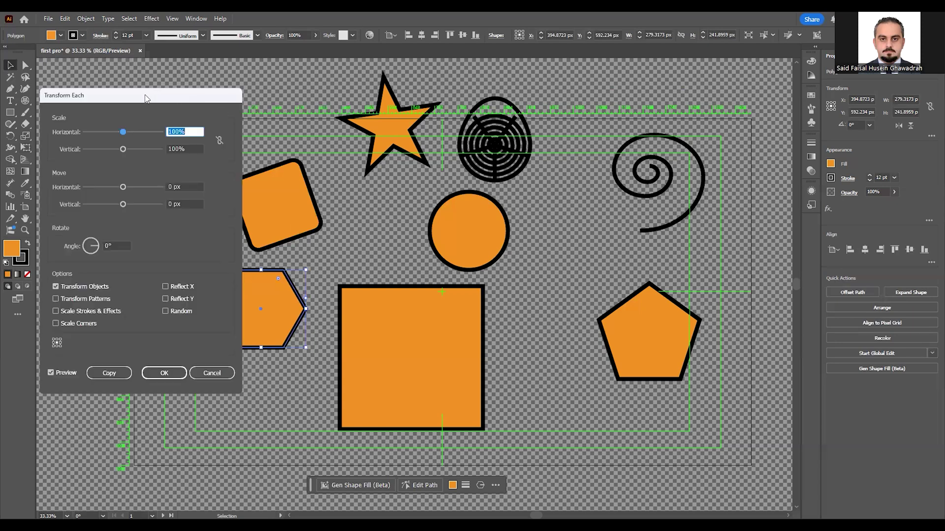
left_click_drag(145, 98, 548, 93)
left_click(501, 237)
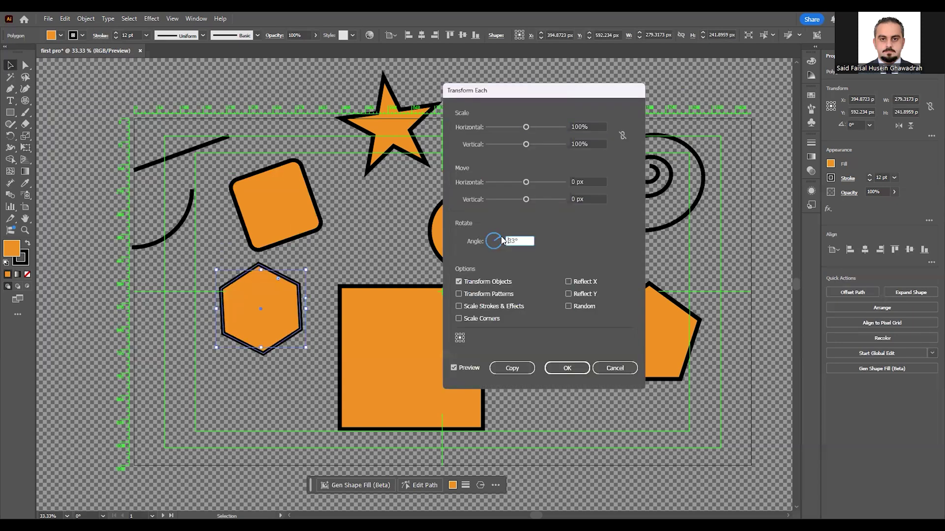
left_click(500, 238)
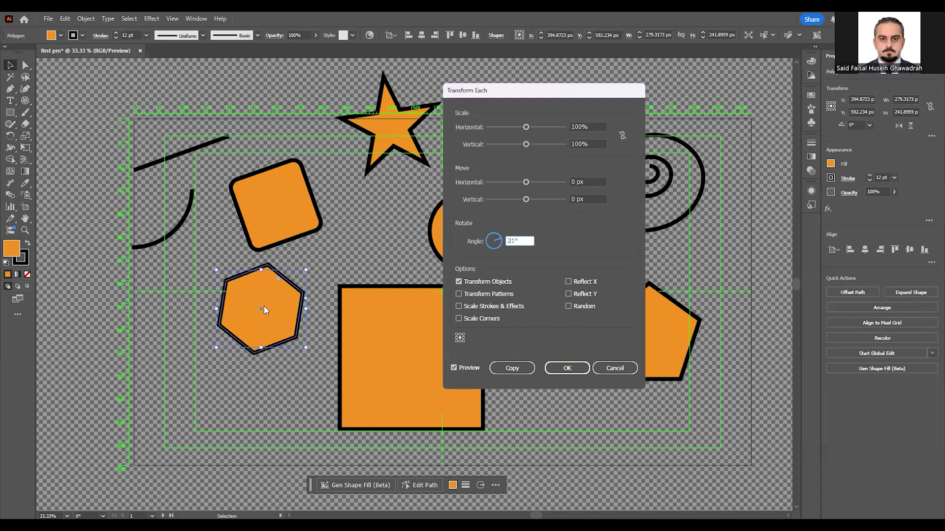
left_click(515, 369)
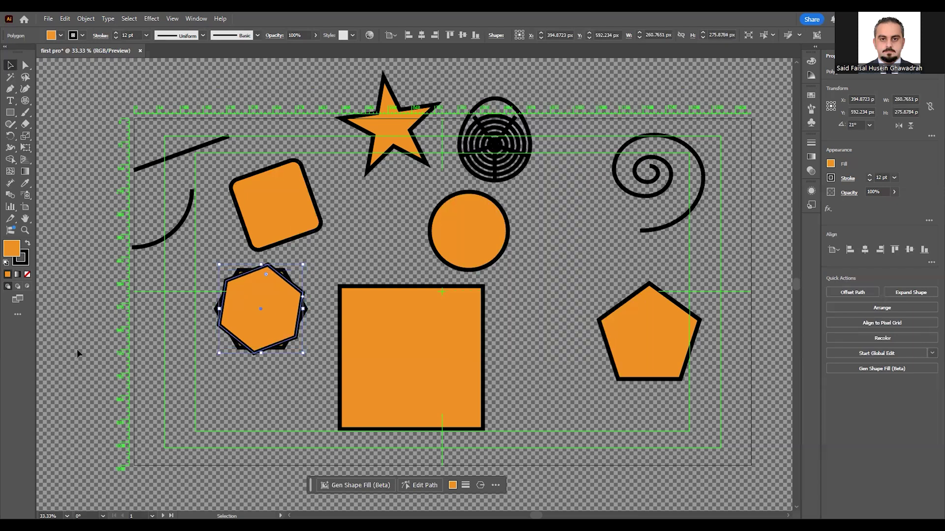
key("a")
key("ctrl+d")
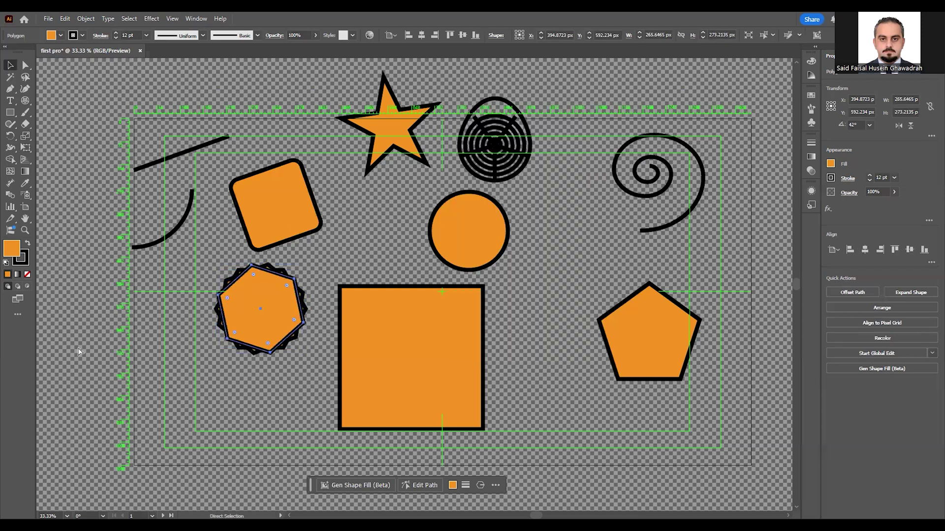
Step: Select all the stacked hexagons together, set their fill to None, and deselect them
key("v")
left_click_drag(239, 285, 225, 315)
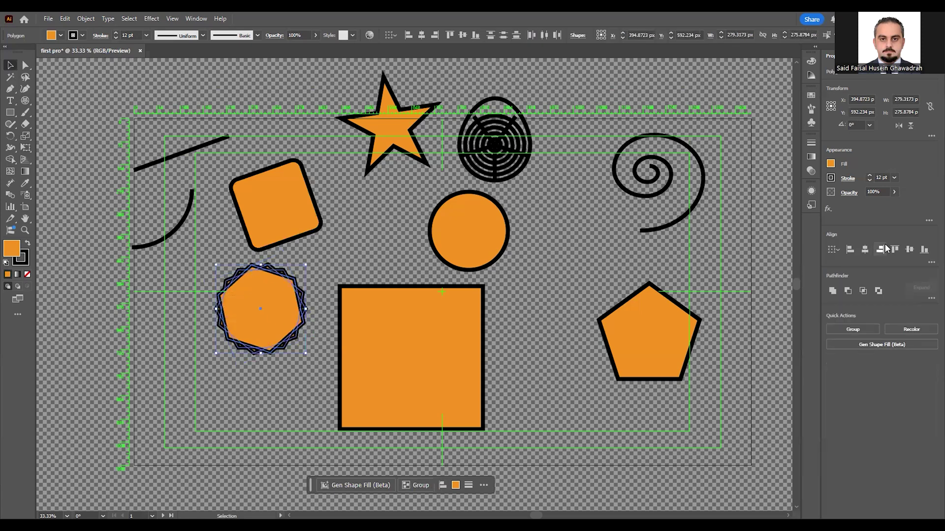
left_click(830, 163)
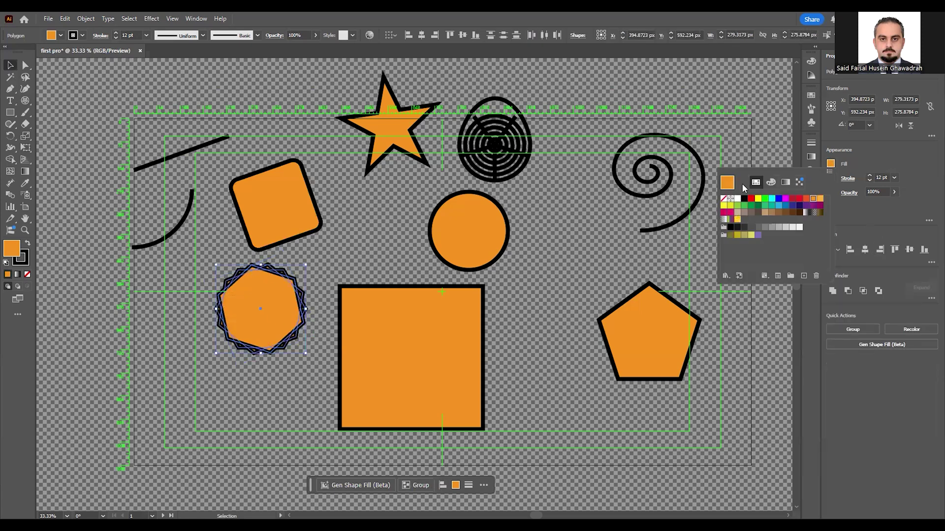
left_click(723, 198)
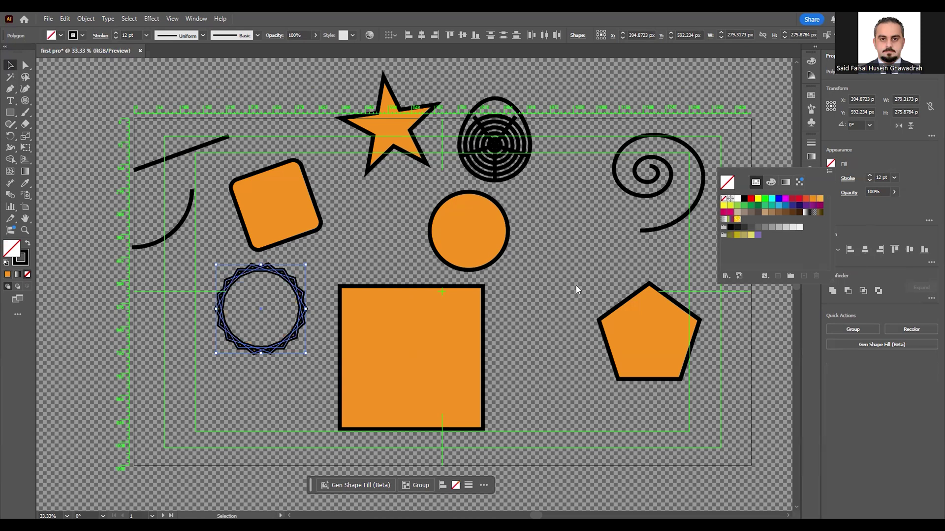
left_click(576, 285)
left_click(198, 400)
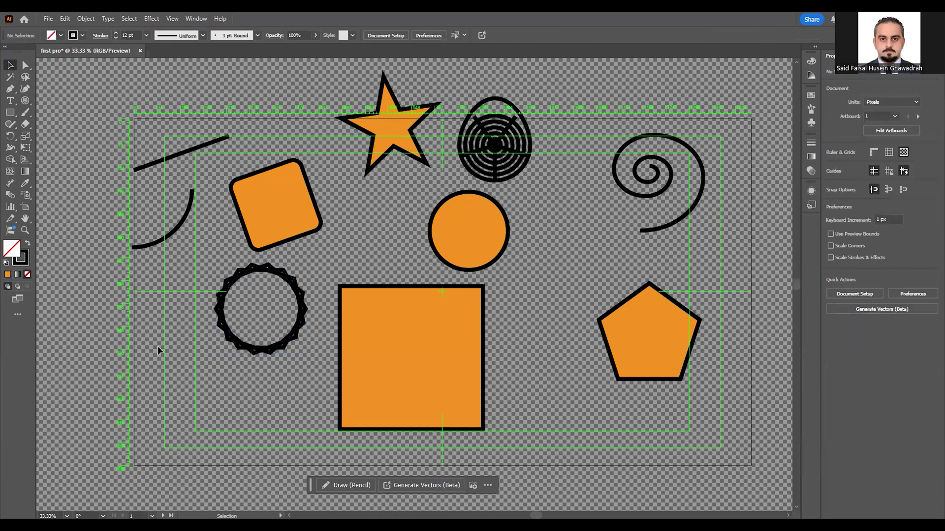
Step: Draw a narrow upright rounded rectangle about 55 × 265 px below the hexagon ring and make a copy rotated by 20.84°
left_click_drag(10, 112, 43, 128)
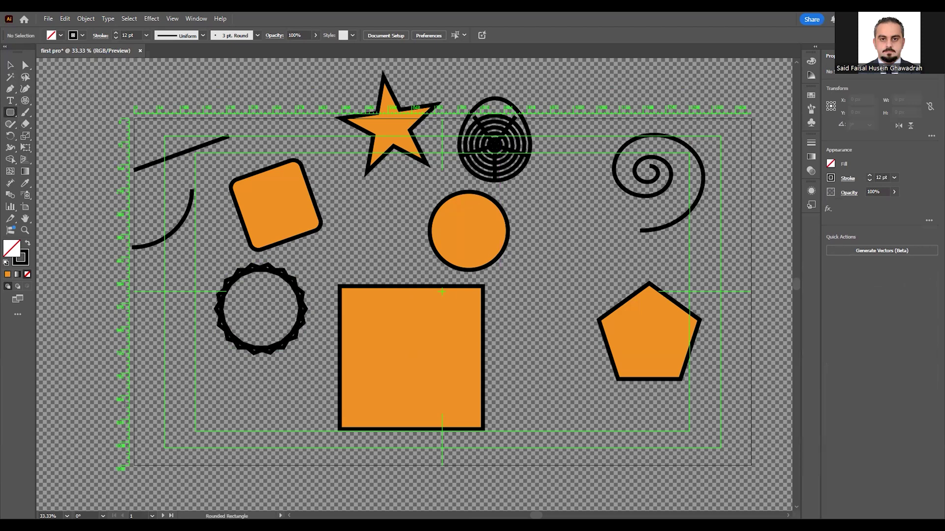
left_click_drag(212, 399, 192, 485)
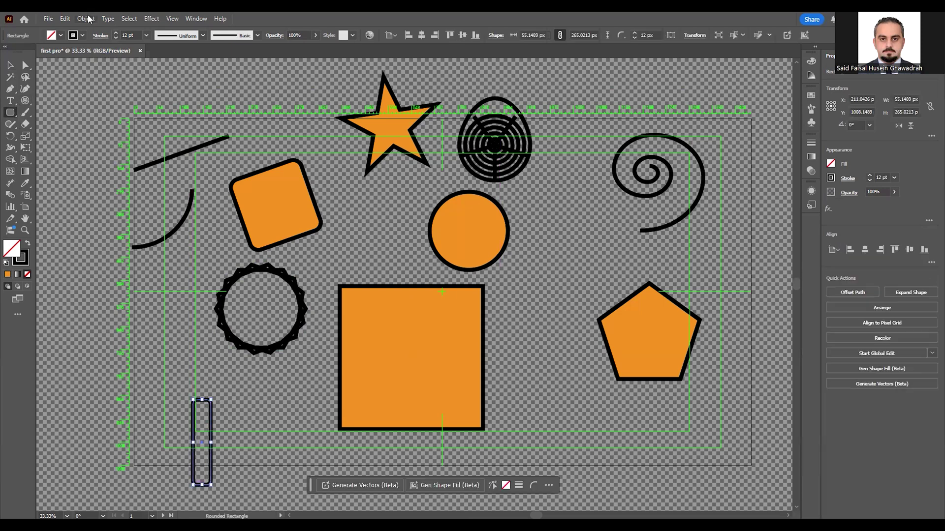
left_click(65, 19)
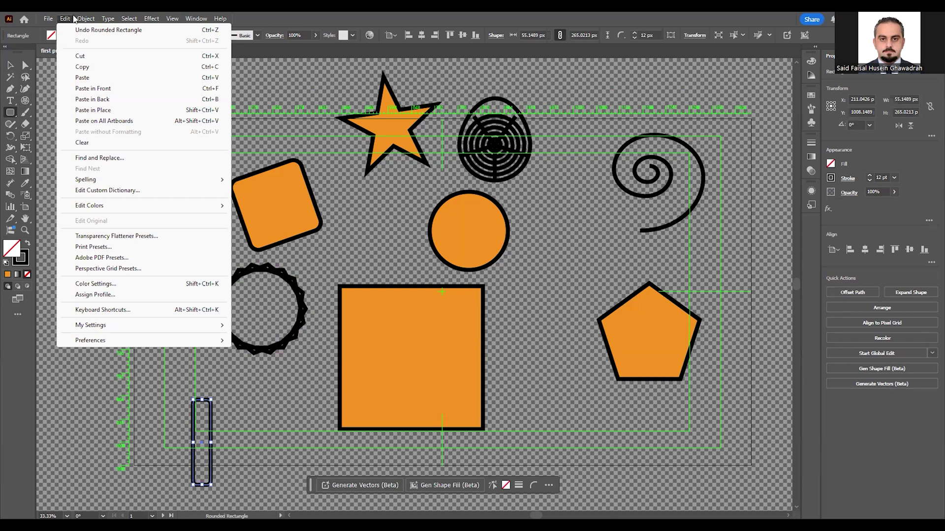
mouse_move(85, 18)
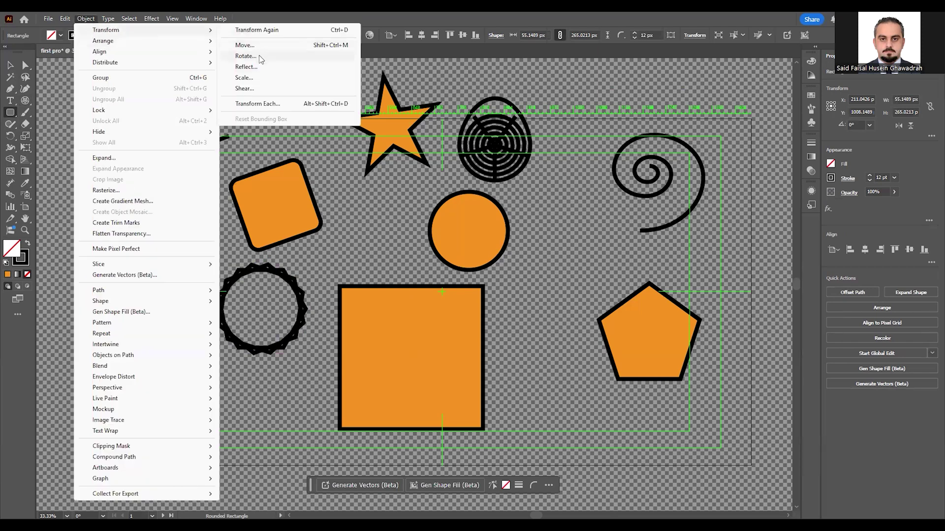
left_click(259, 57)
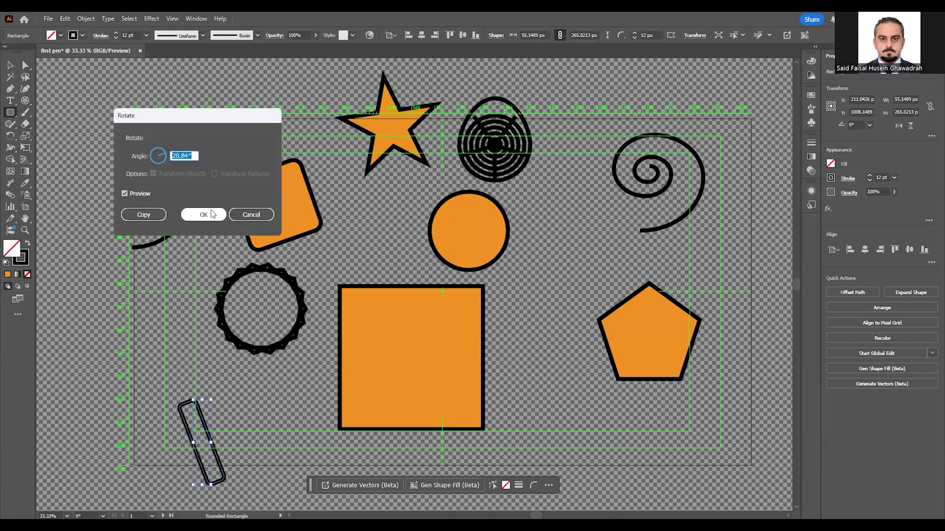
left_click(151, 217)
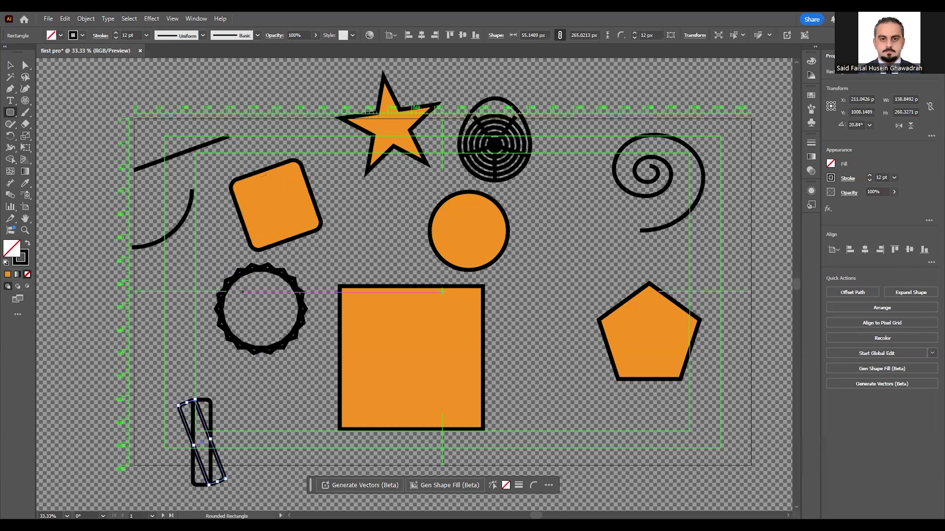
Step: Repeat the rotated copy of the narrow rounded rectangle until the copies form a full wheel
key("ctrl+d")
key("ctrl+d")
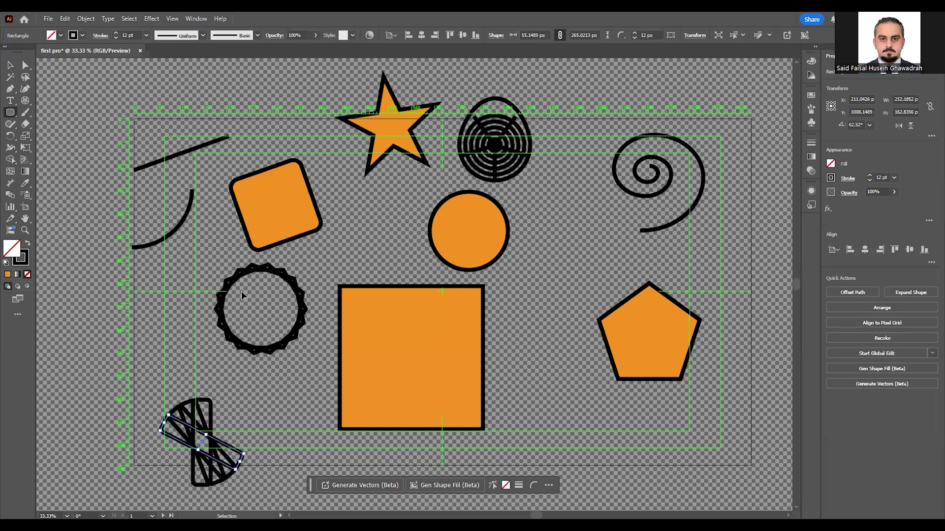
key("ctrl+d")
key("ctrl+d")
key("ctrl+d")
key("ctrl+d")
key("ctrl+d")
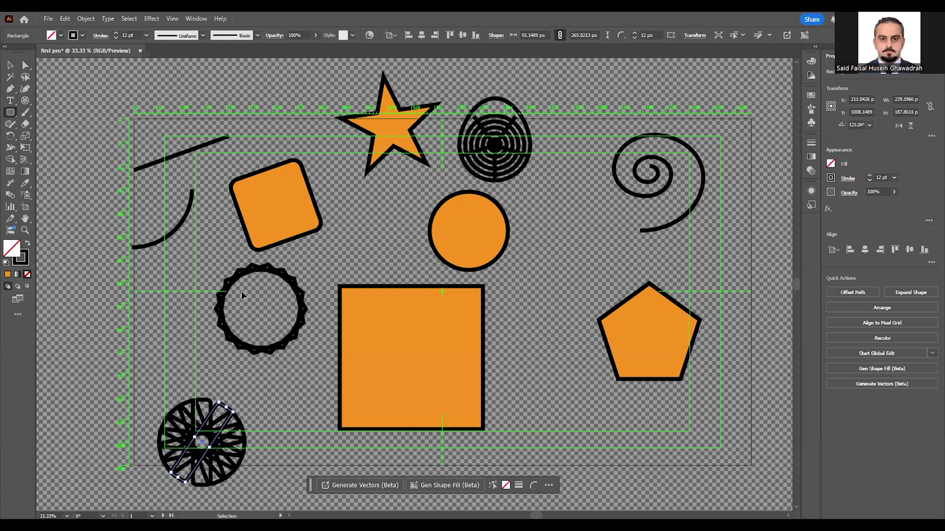
left_click(282, 371)
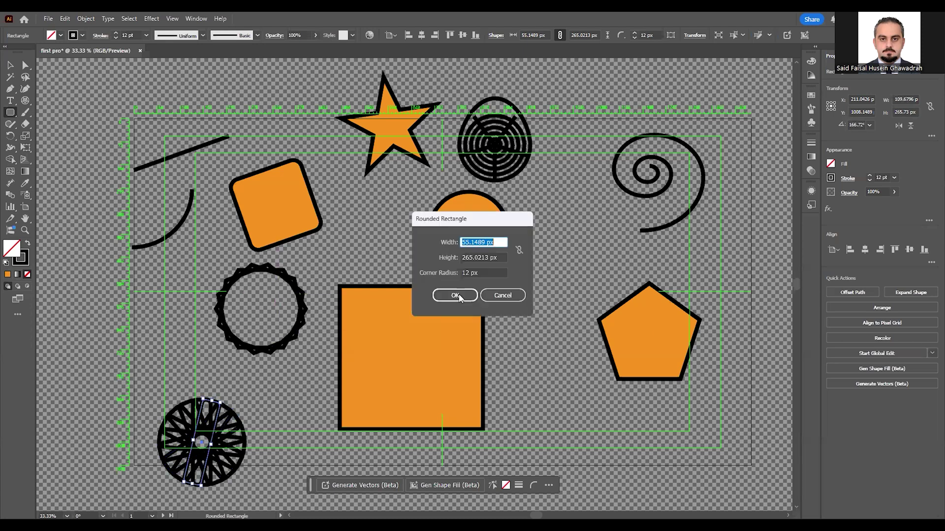
left_click(503, 296)
Step: Select the whole rounded-rectangle wheel and move it up beside the hexagon ring, to about X 87 px, Y 624 px
left_click(10, 65)
left_click(115, 222)
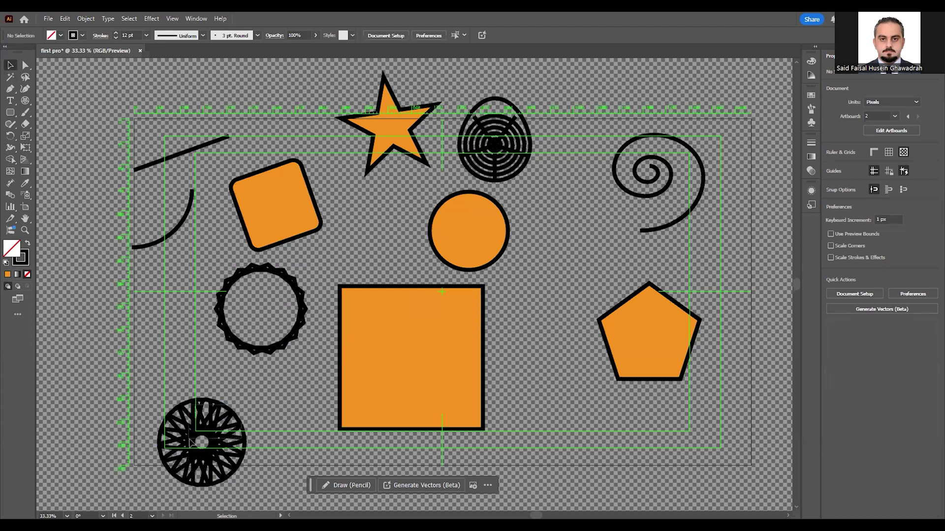
left_click(202, 475)
left_click_drag(202, 475, 163, 353)
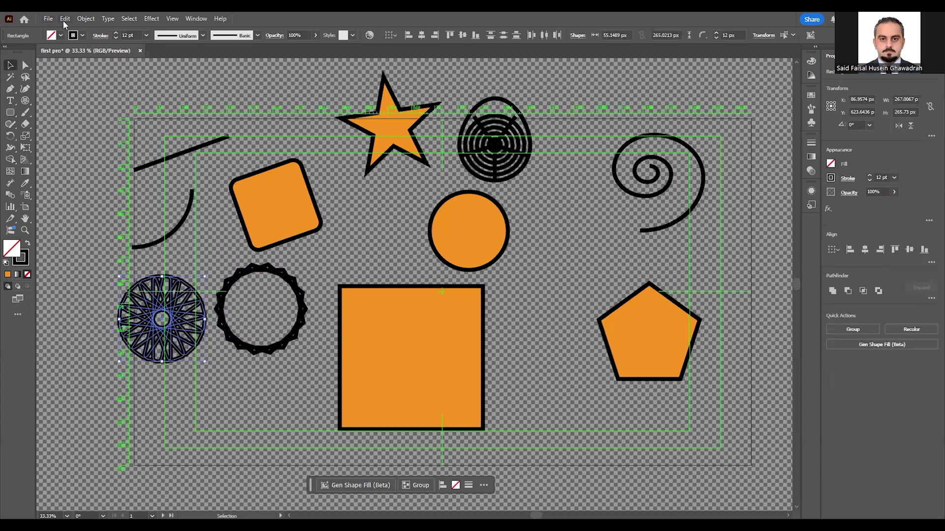
left_click(84, 19)
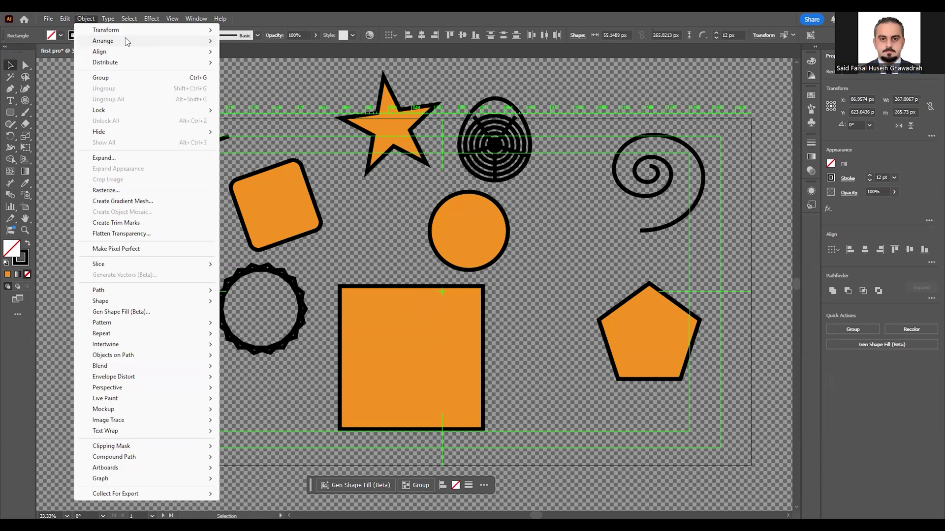
mouse_move(150, 30)
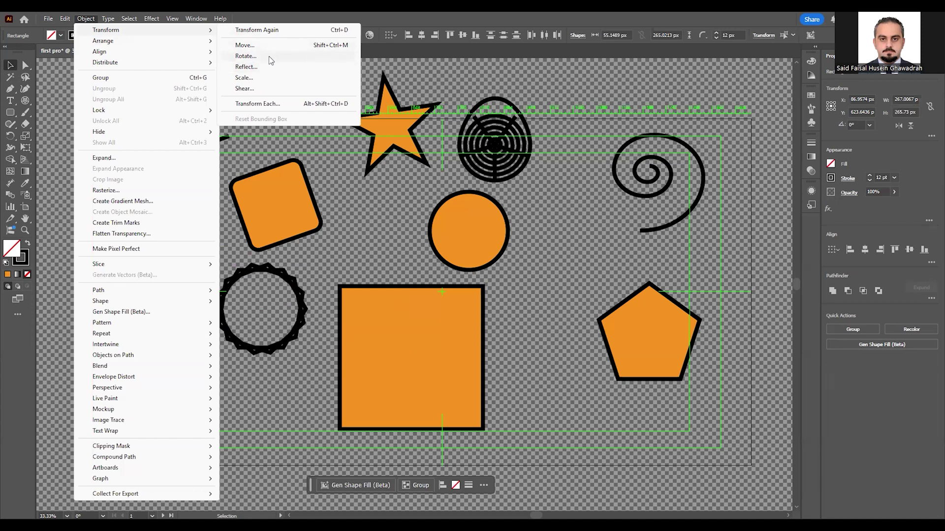
left_click(111, 22)
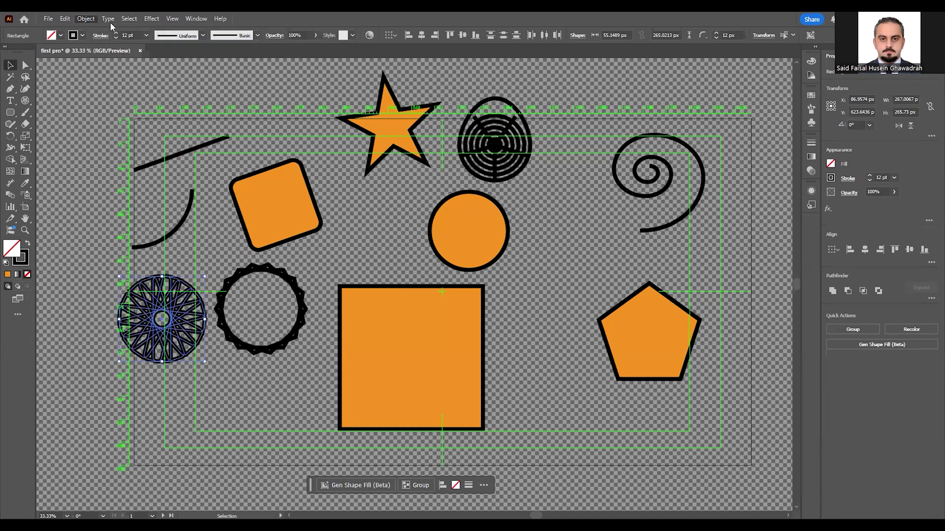
left_click(89, 21)
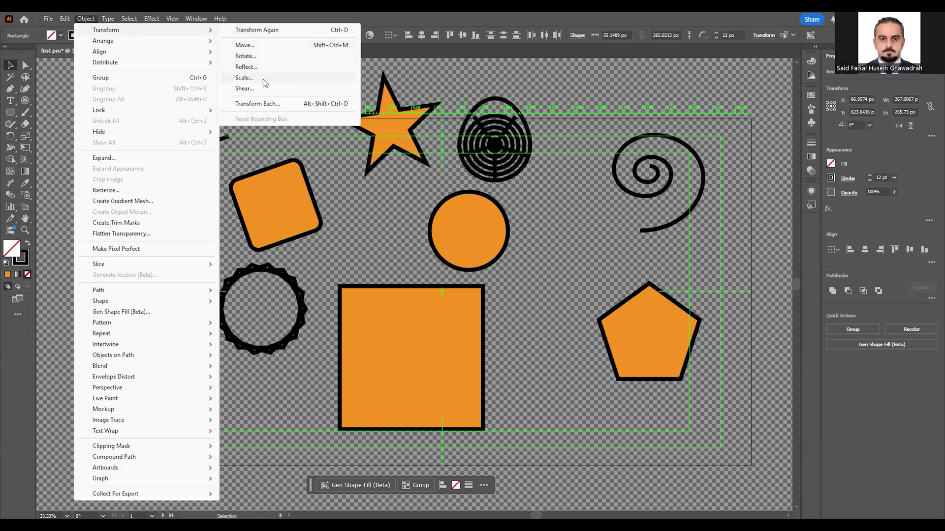
left_click(370, 17)
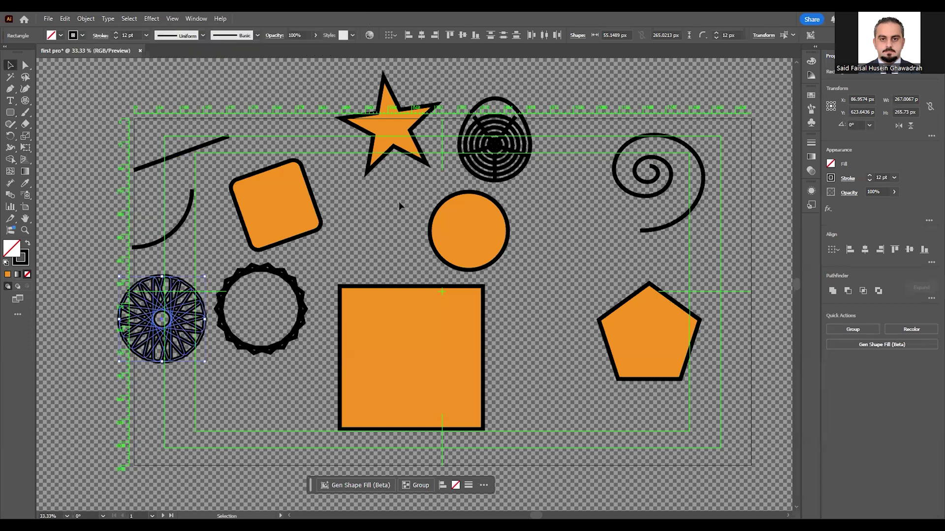